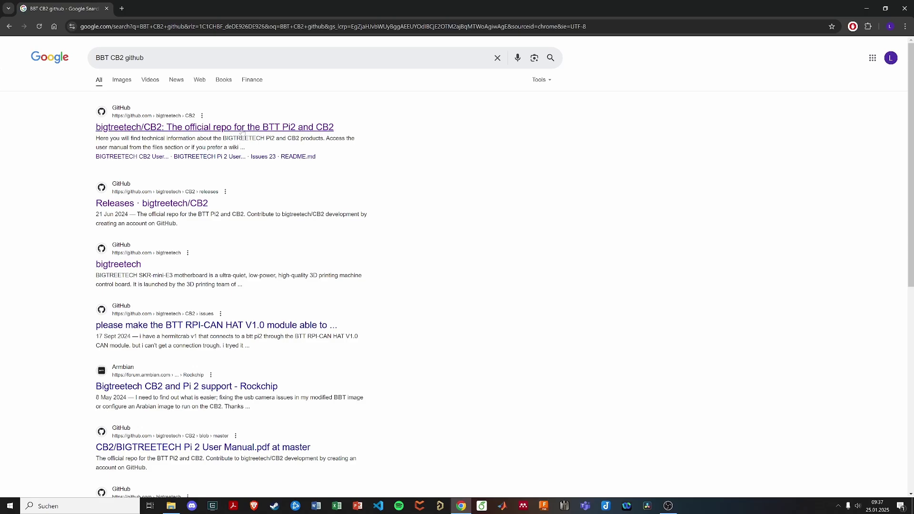
# - Go to the bigtreetech/CB2 V1.0.5 release and select the Klipper image asset
pyautogui.click(243, 129)
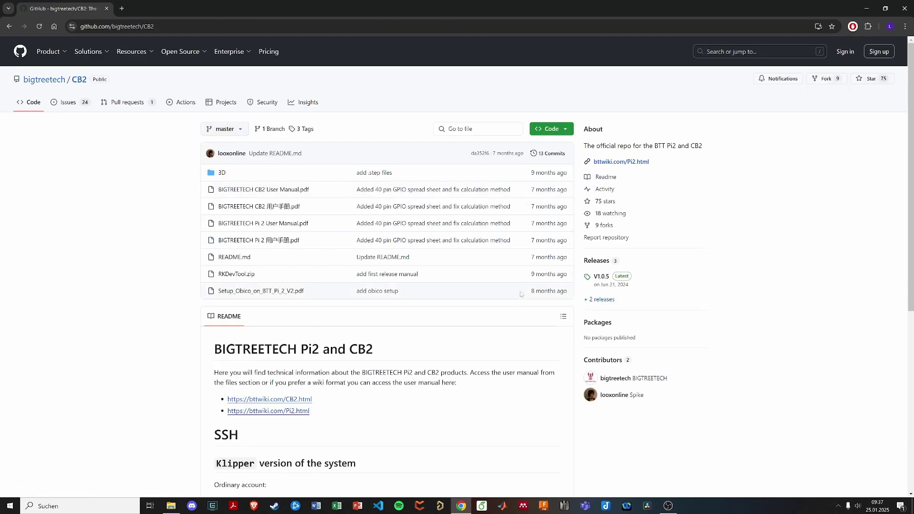
pyautogui.click(601, 278)
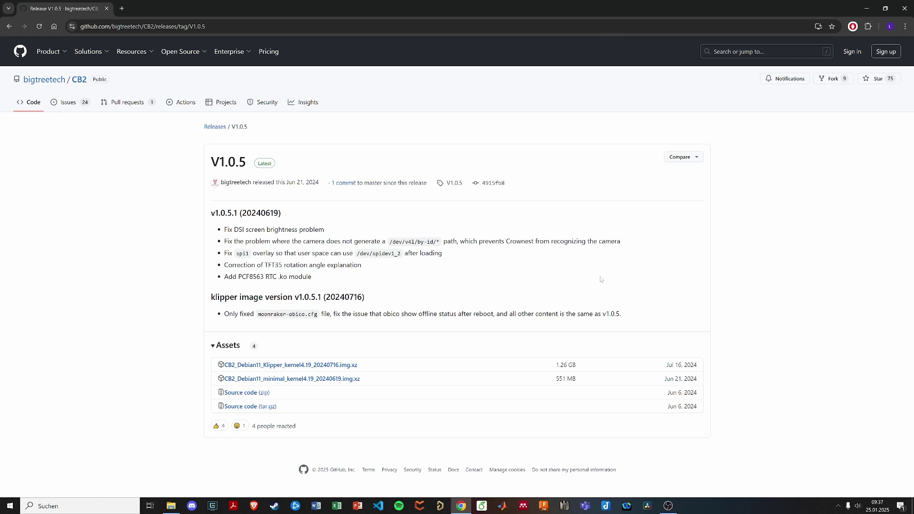
pyautogui.moveTo(359, 365); pyautogui.dragTo(221, 365)
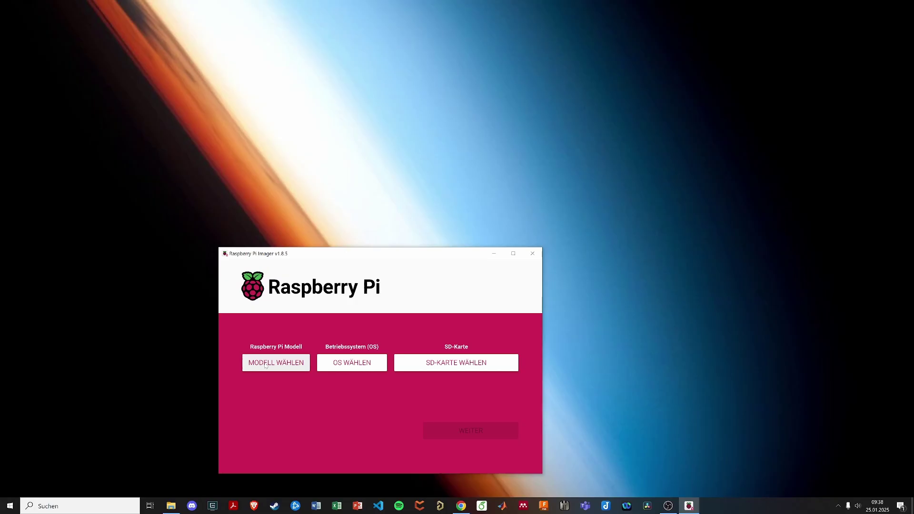
# - Flash the Klipper image with Raspberry Pi Imager, no device filter, and select system.cfg
pyautogui.click(274, 363)
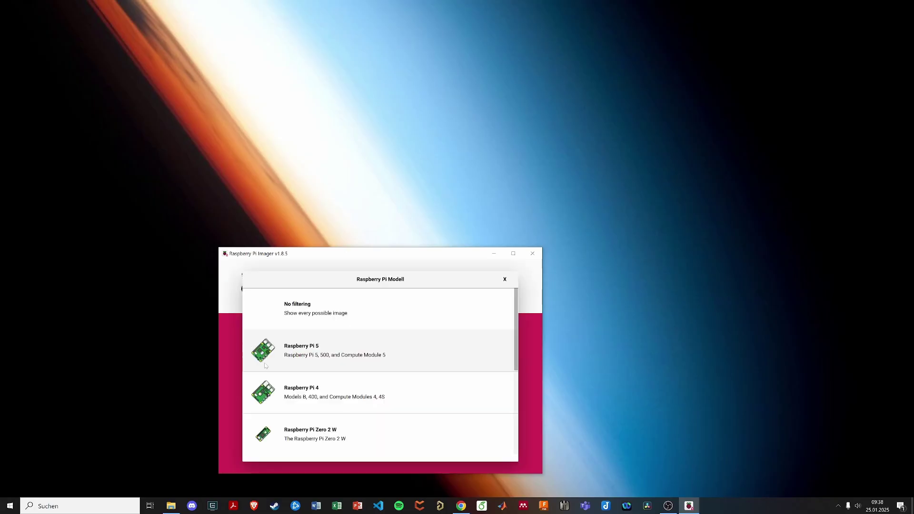
pyautogui.click(295, 311)
pyautogui.click(351, 368)
pyautogui.scroll(-5, 364, 376)
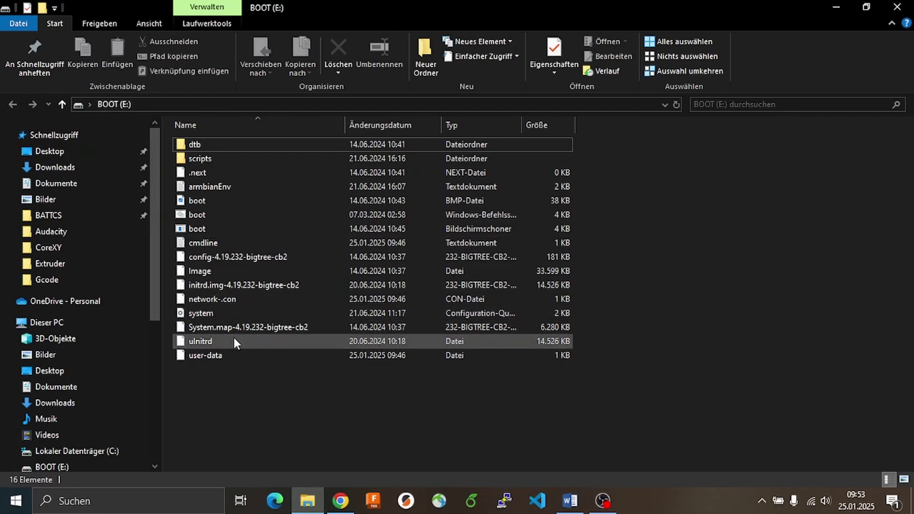
pyautogui.click(238, 317)
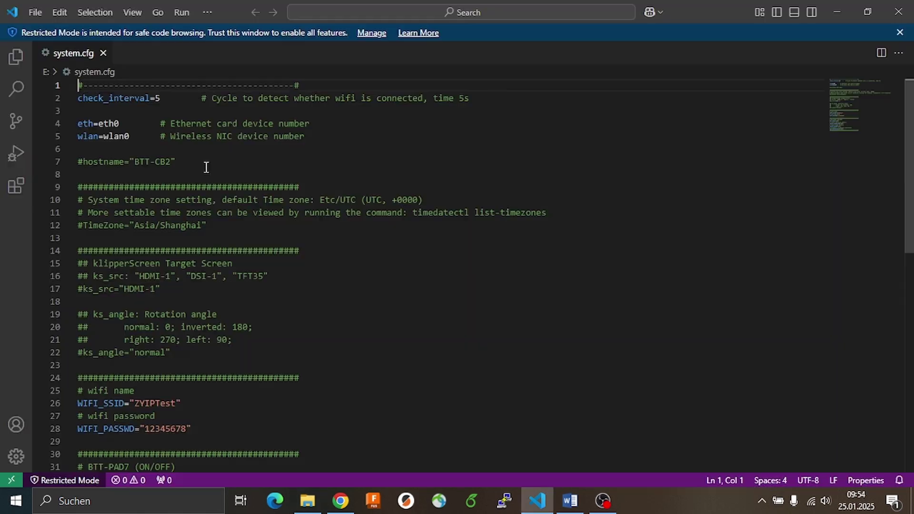
# - Rename the line 7 hostname to Printer-CB2, then select the end of the WIFI_SSID value
pyautogui.click(172, 163)
pyautogui.write('Printer')
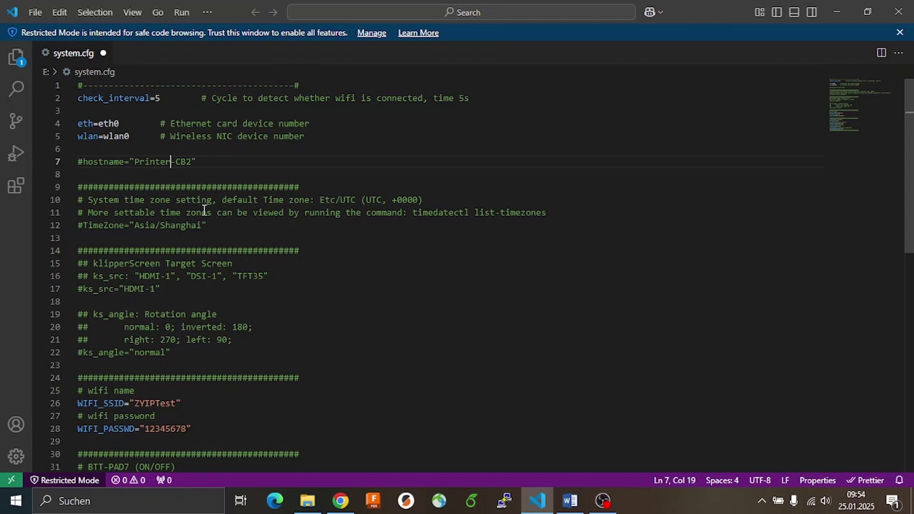
pyautogui.click(176, 404)
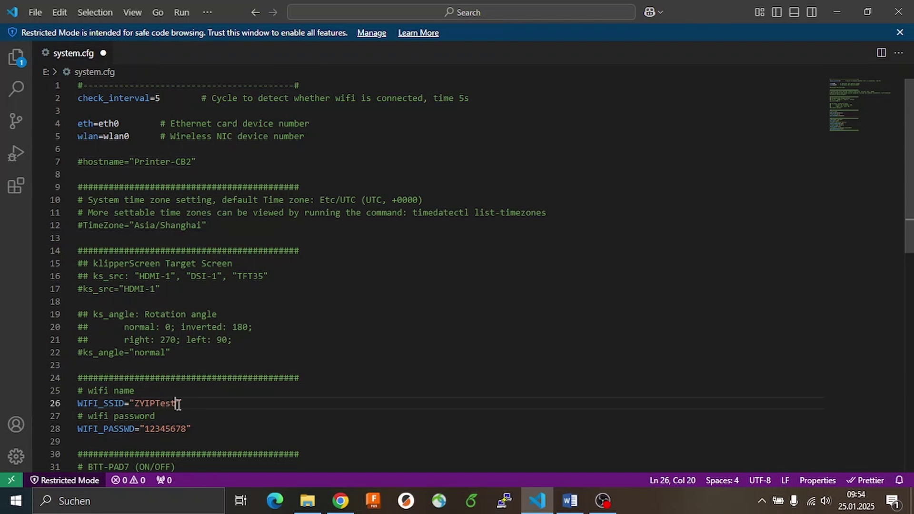
pyautogui.hotkey('shift', 'Left')
pyautogui.hotkey('shift', 'Left')
pyautogui.hotkey('shift', 'Left')
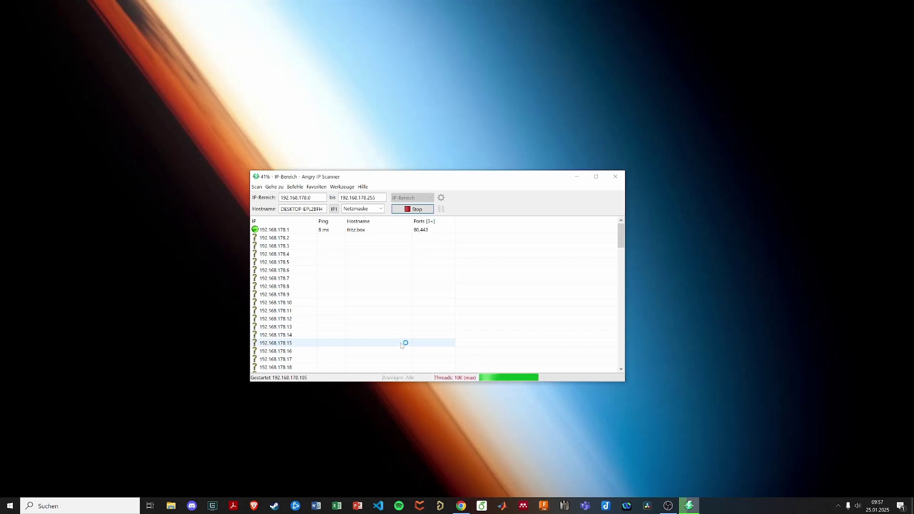
pyautogui.scroll(-3, 428, 297)
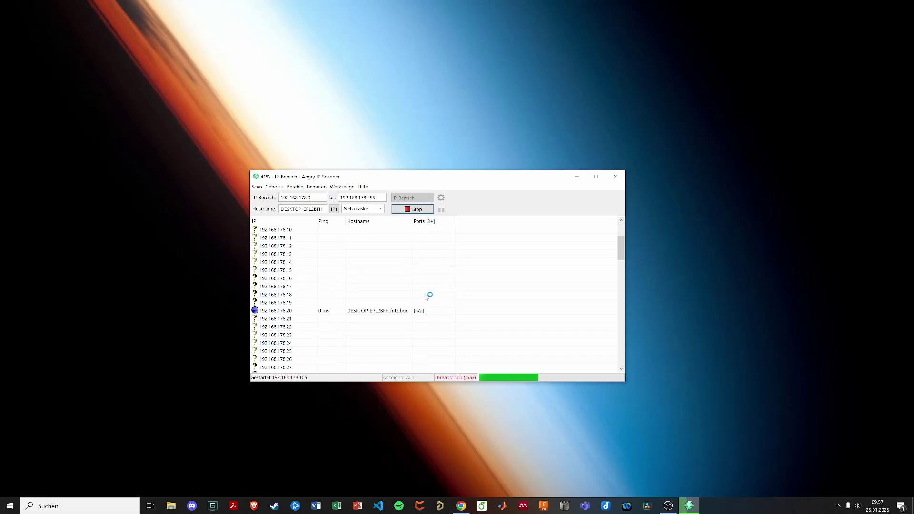
pyautogui.scroll(-1, 427, 297)
pyautogui.scroll(-4, 427, 297)
pyautogui.scroll(-2, 427, 297)
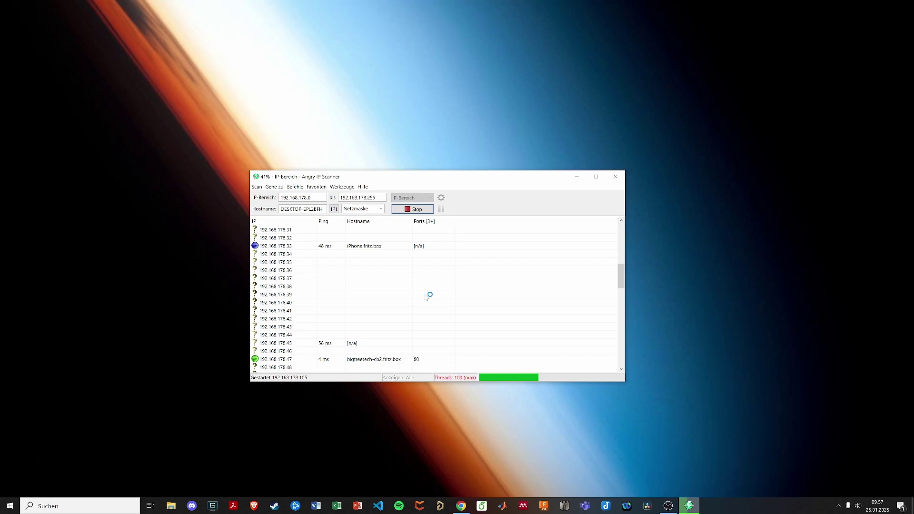
pyautogui.scroll(-1, 428, 297)
pyautogui.scroll(-1, 427, 296)
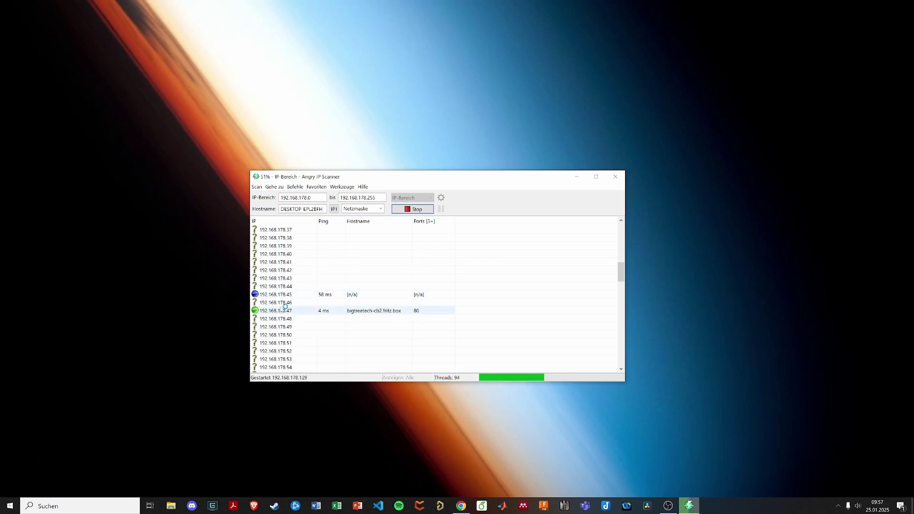
# - View and close the details for the bigtreetech-cb2 host at 192.168.178.47
pyautogui.doubleClick(275, 311)
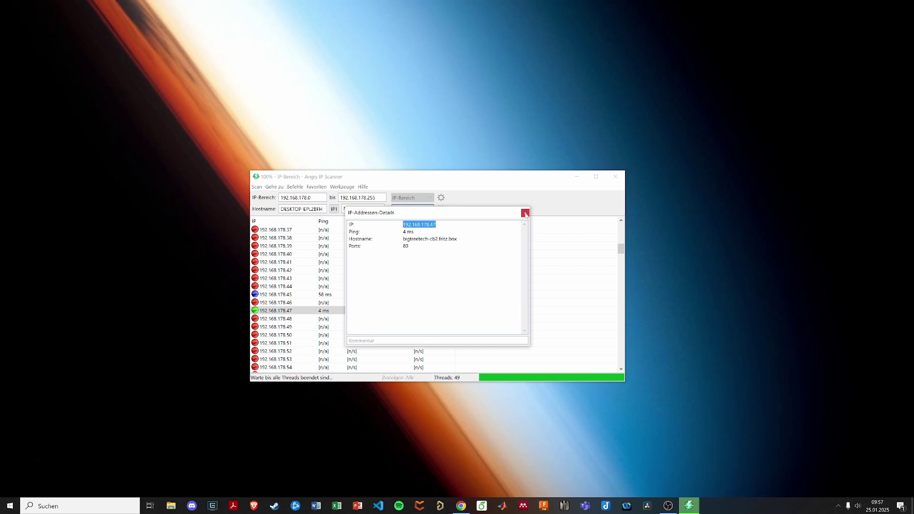
pyautogui.click(525, 213)
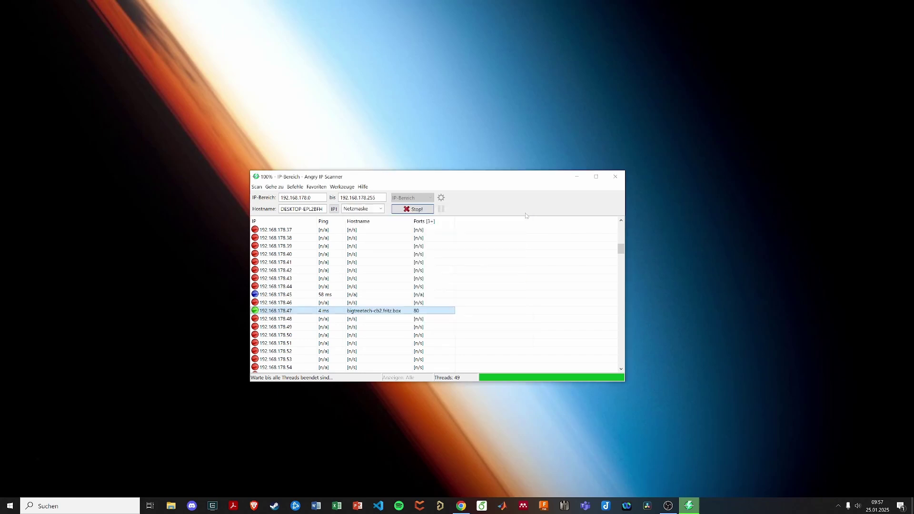
# - Launch PuTTY and log into the board at 192.168.178.47 over SSH
pyautogui.click(616, 177)
pyautogui.press('super')
pyautogui.write('putt')
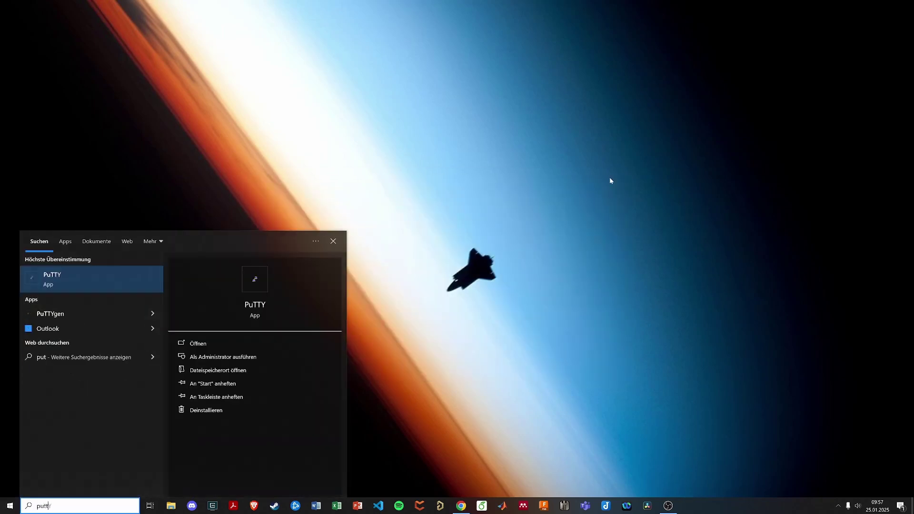
pyautogui.press('Return')
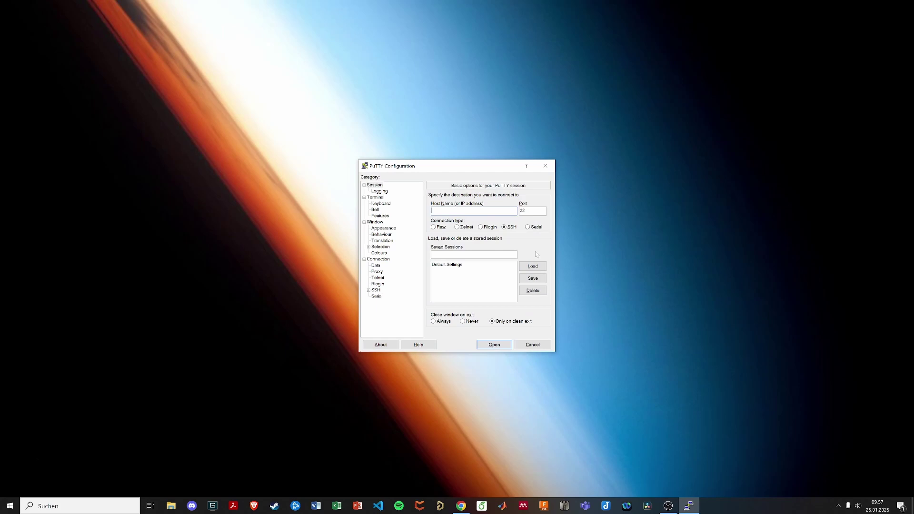
pyautogui.click(494, 345)
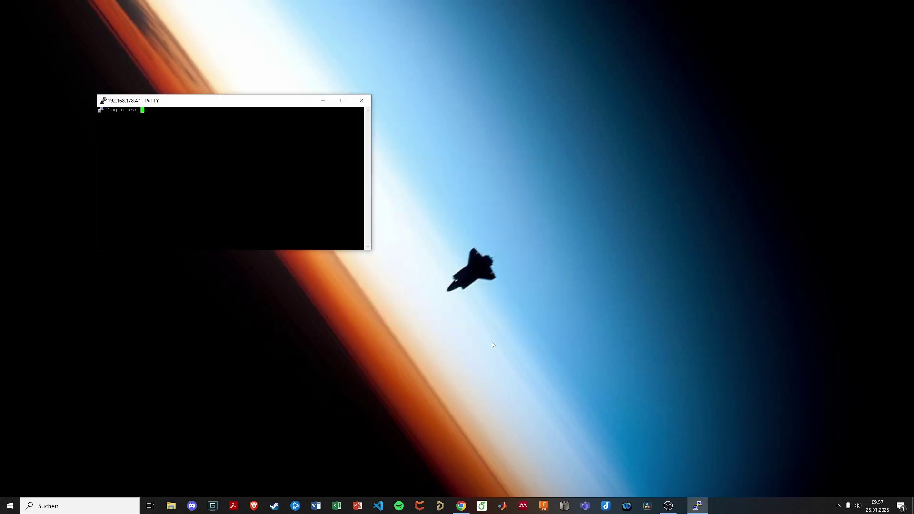
pyautogui.moveTo(255, 102); pyautogui.dragTo(347, 163)
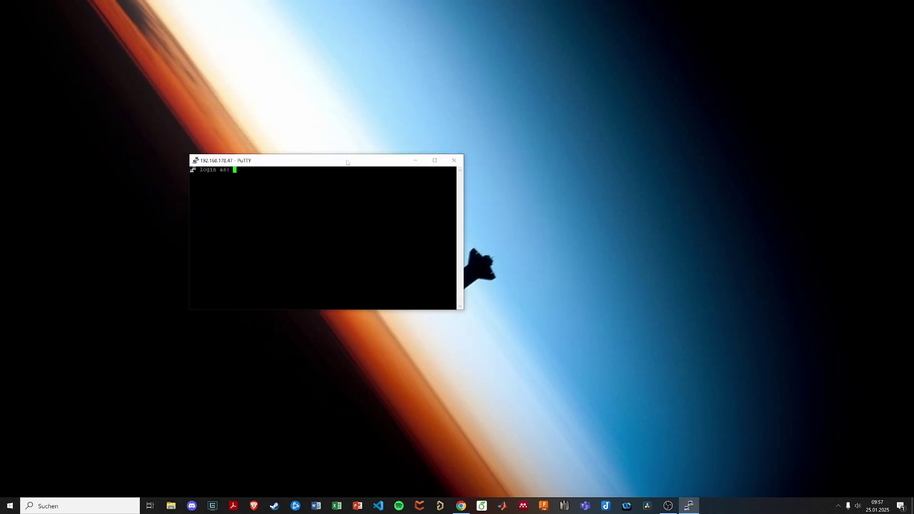
pyautogui.write('iqu')
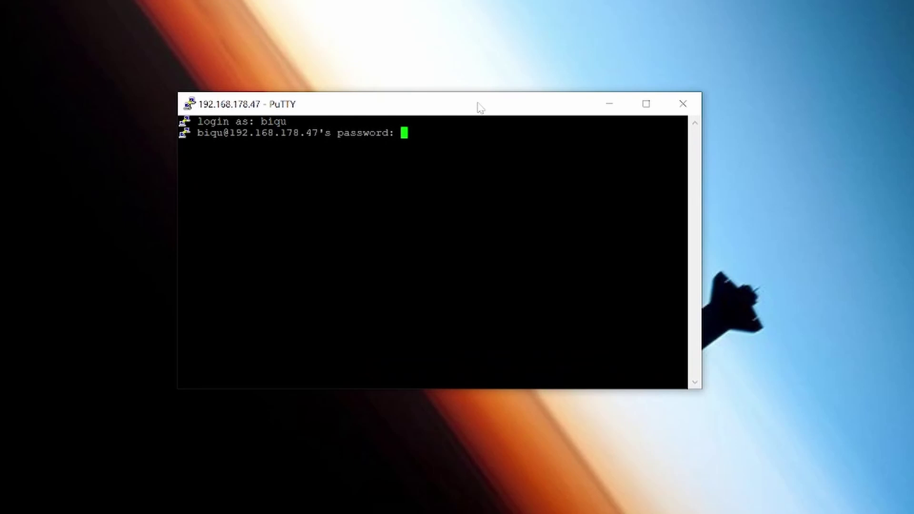
pyautogui.press('Return')
pyautogui.write('sudo nand-sata-install')
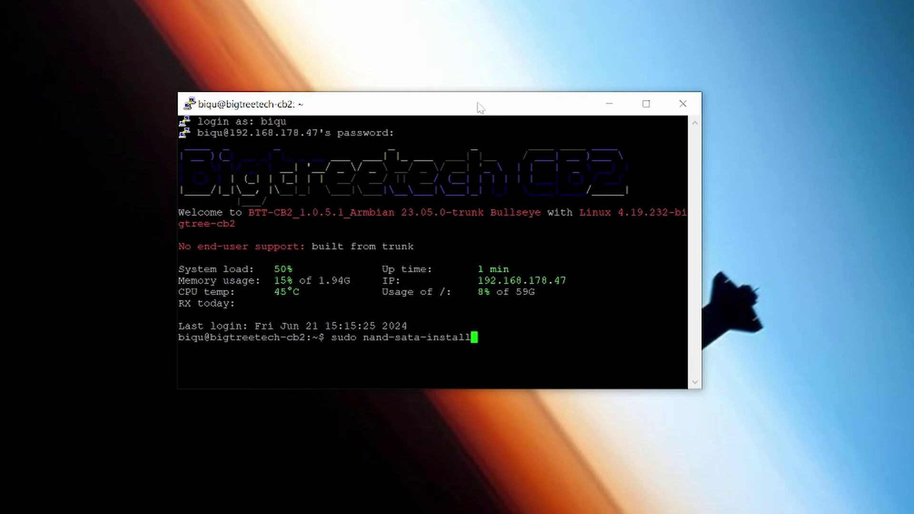
# - Run nand-sata-install with option 2, approve erasing the eMMC, and format it ext4
pyautogui.press('Return')
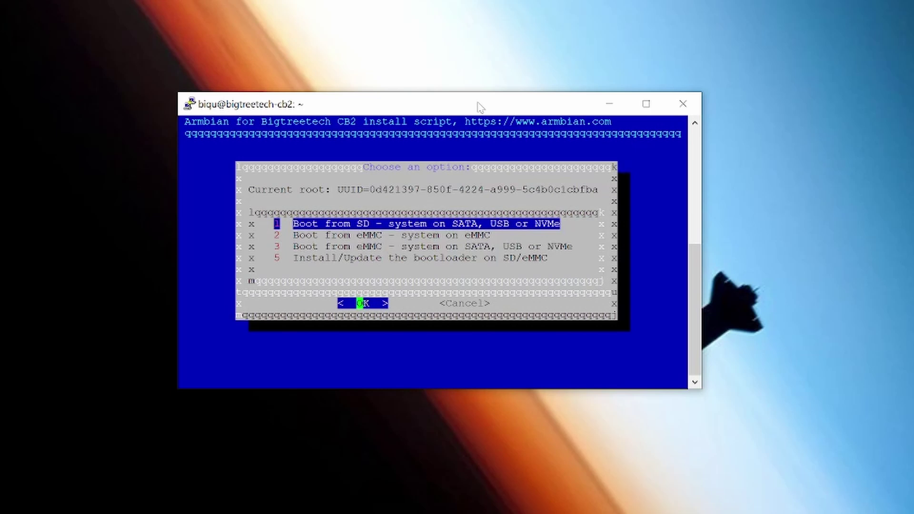
pyautogui.press('Down')
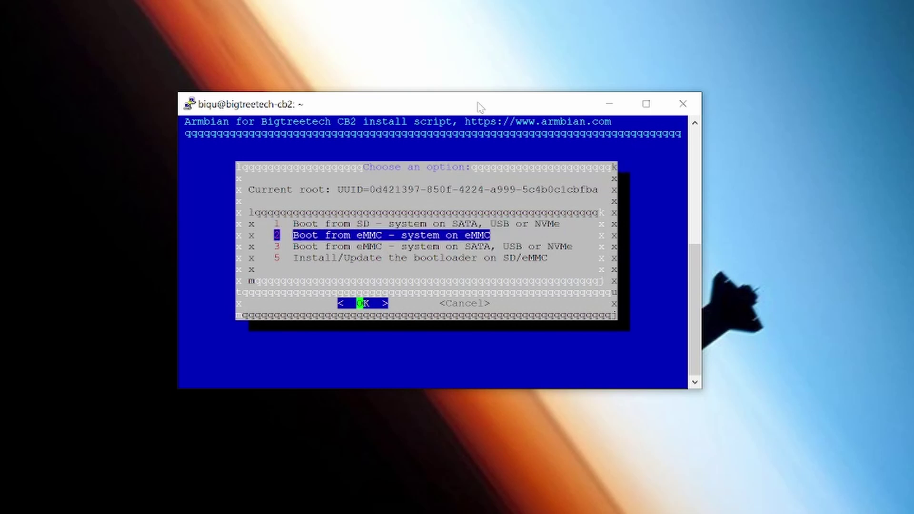
pyautogui.press('Return')
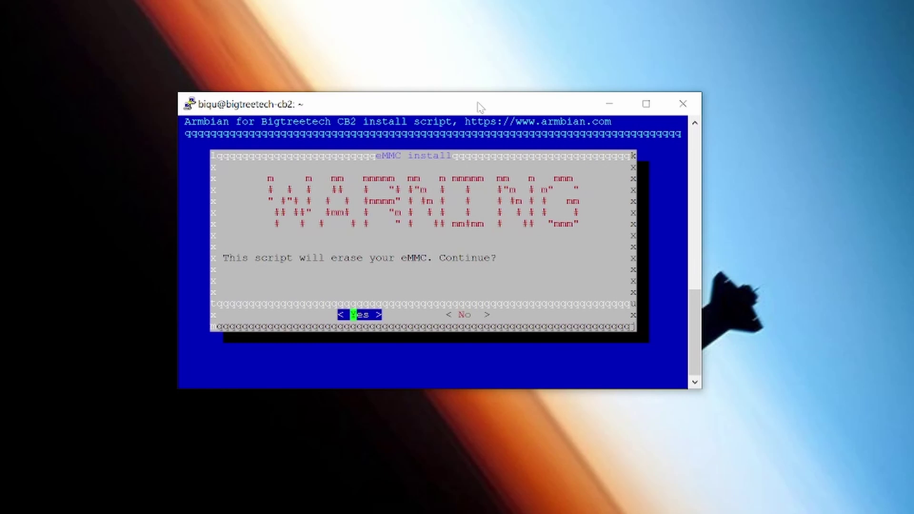
pyautogui.press('Return')
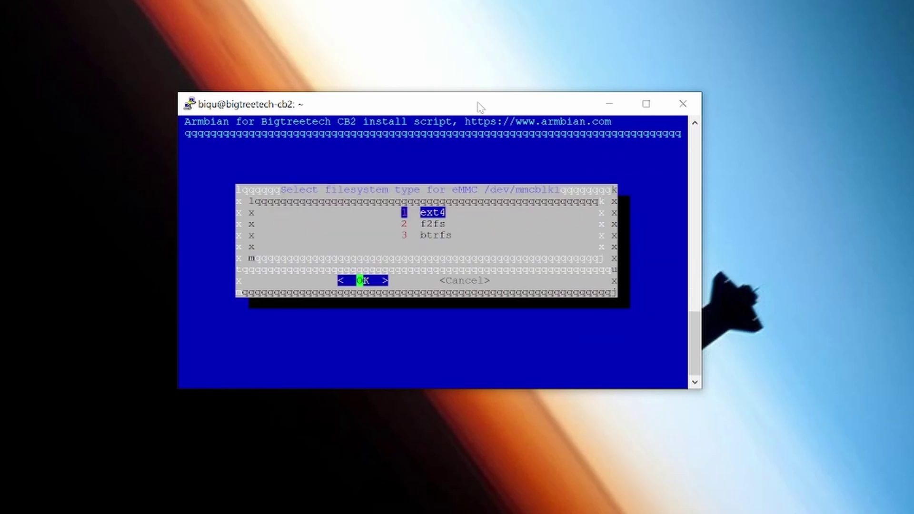
pyautogui.press('Return')
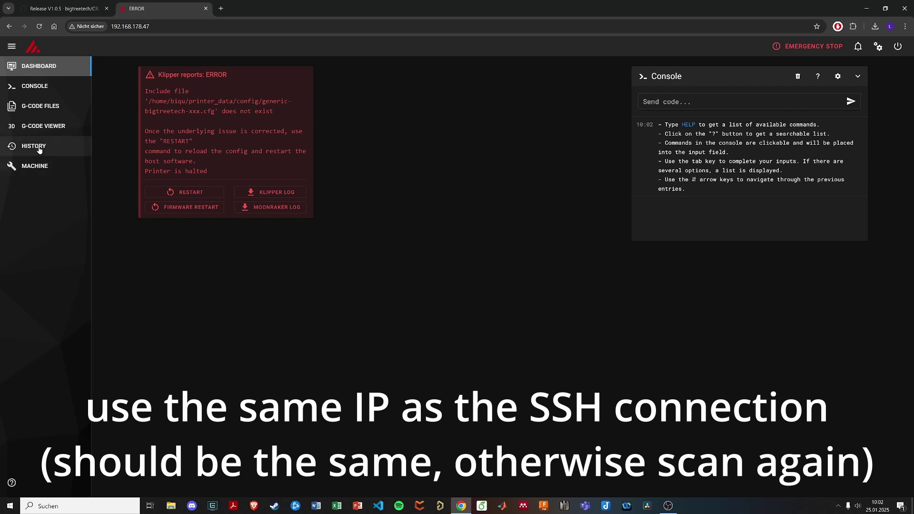
# - On the MACHINE page, tick moonraker_obico_macros.cfg and request its deletion
pyautogui.click(29, 166)
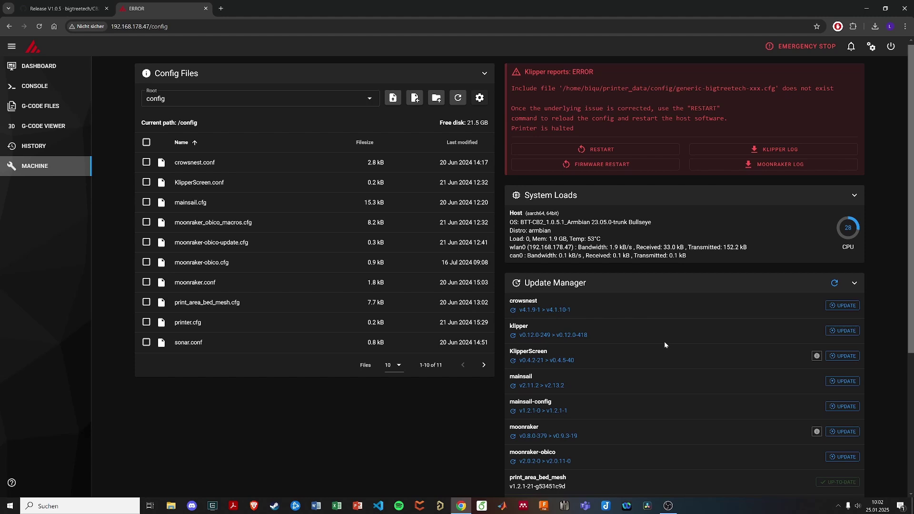
pyautogui.scroll(-2, 665, 345)
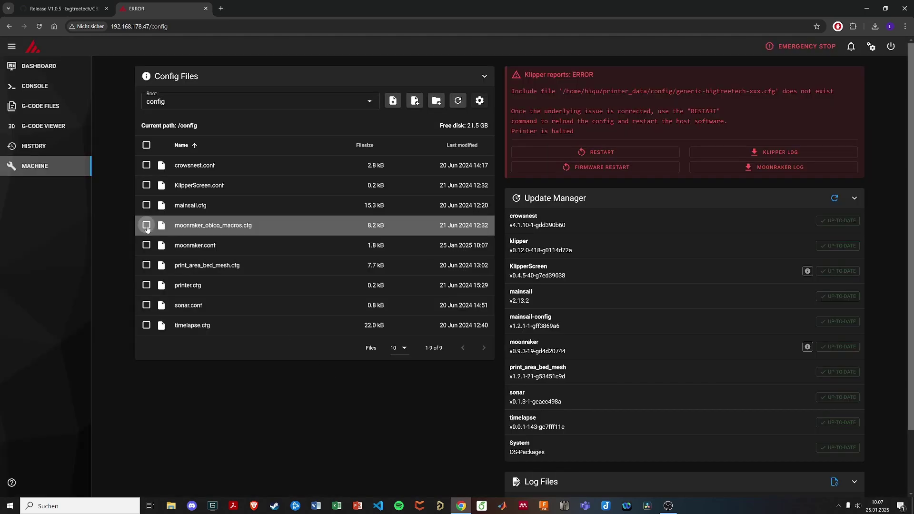
pyautogui.click(147, 225)
pyautogui.click(371, 101)
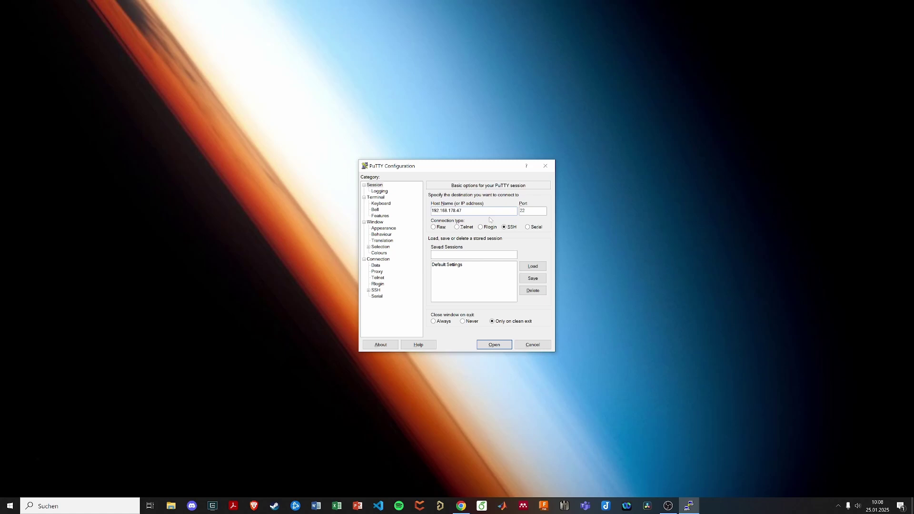
# - Log in as biqu and confirm lsusb lists the STM device in DFU Mode
pyautogui.click(494, 346)
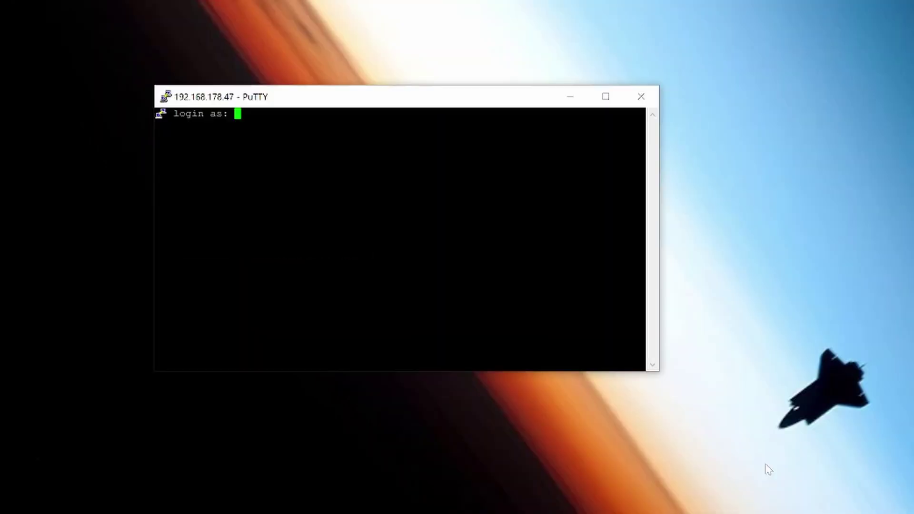
pyautogui.write('biqu')
pyautogui.press('Return')
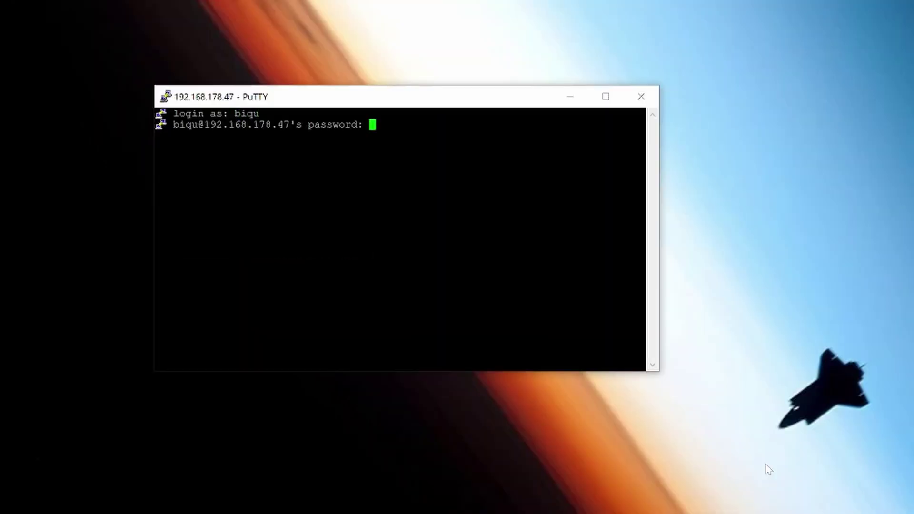
pyautogui.write('lsusb')
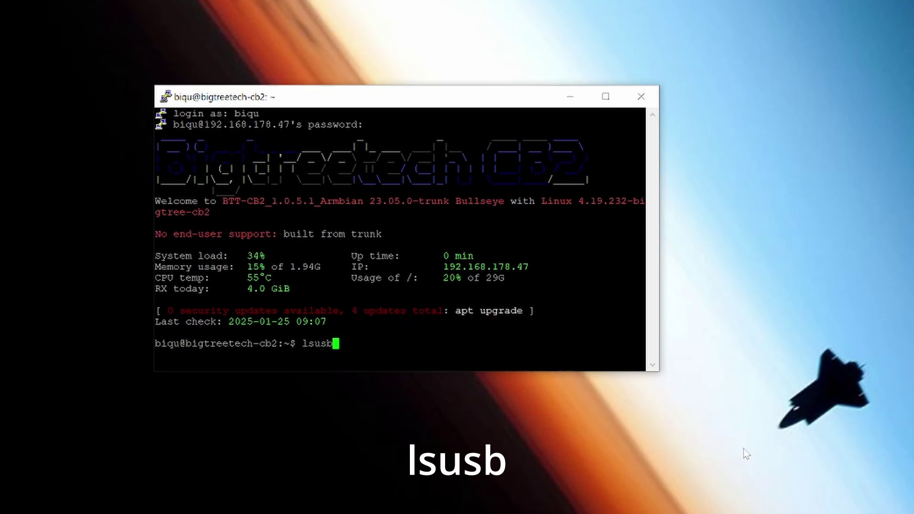
pyautogui.press('Return')
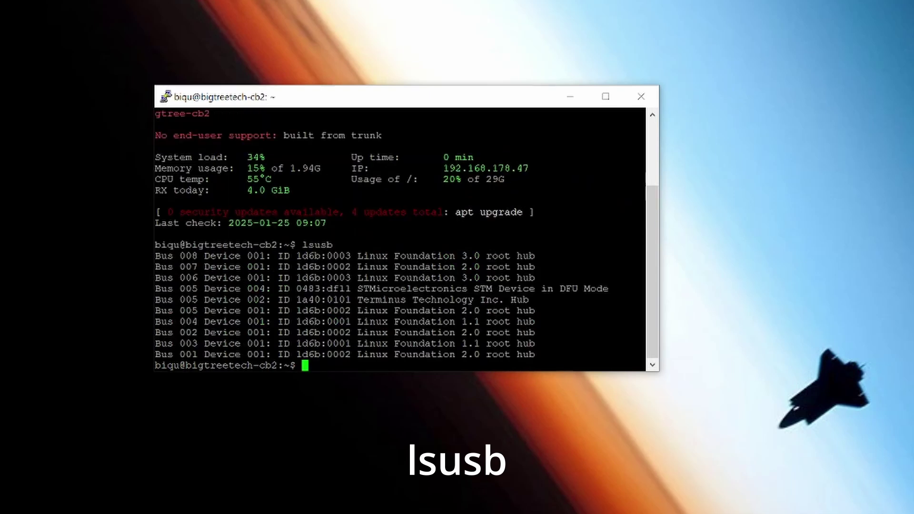
pyautogui.moveTo(203, 288); pyautogui.dragTo(608, 289)
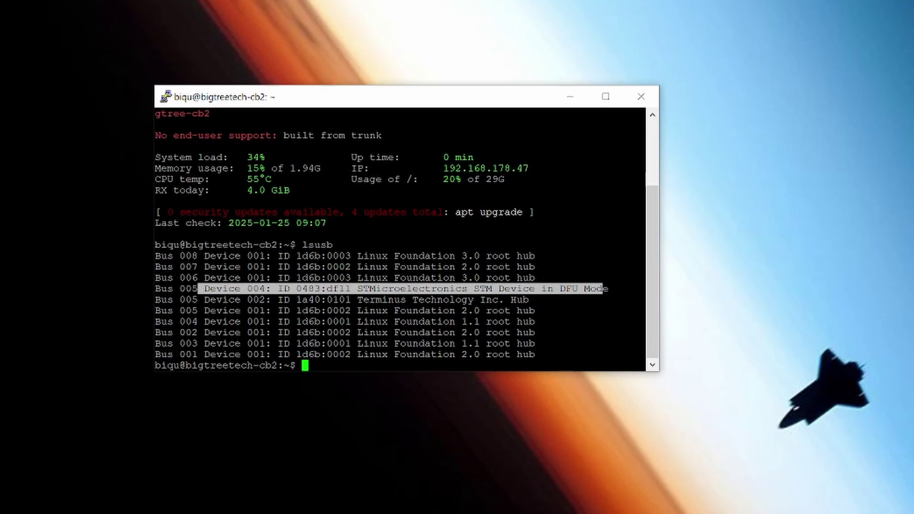
pyautogui.write('git clone https')
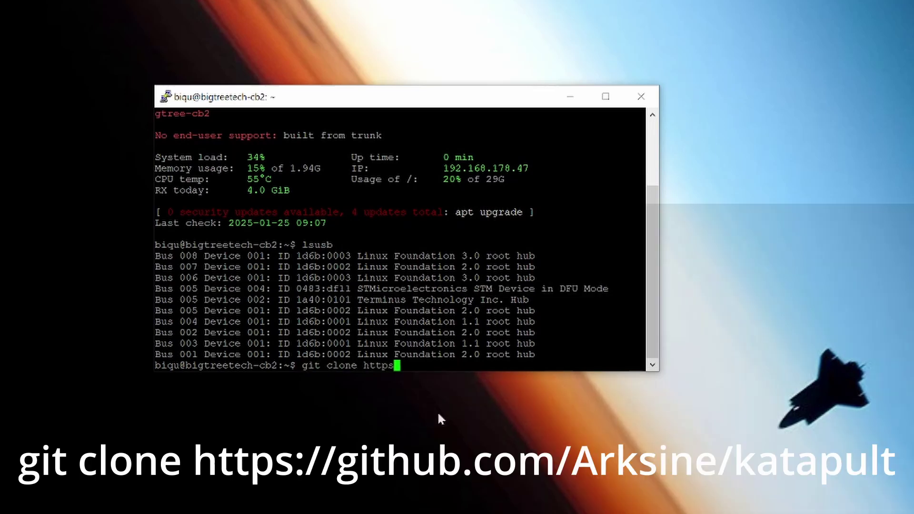
pyautogui.write('://github.com/Arksine/katap')
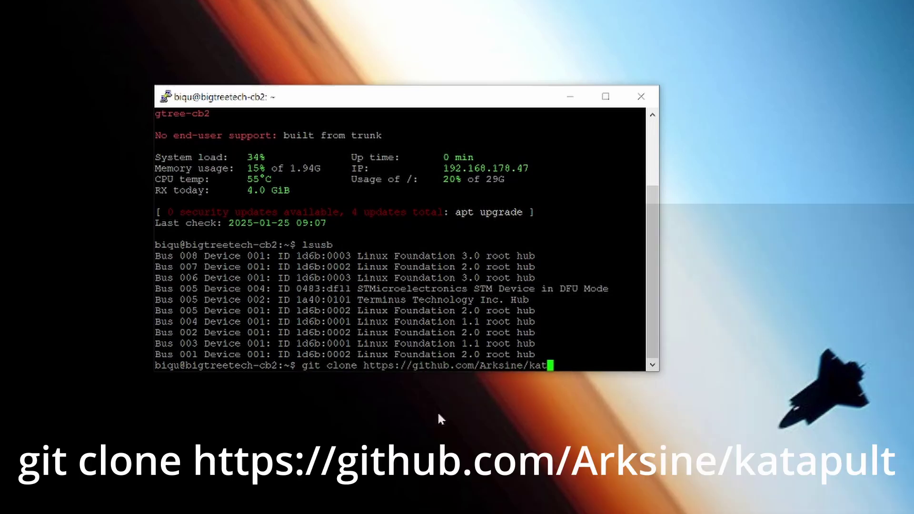
pyautogui.write('ult')
# - Clone Arksine/katapult, enter its folder, and check out commit 3e23332
pyautogui.press('Return')
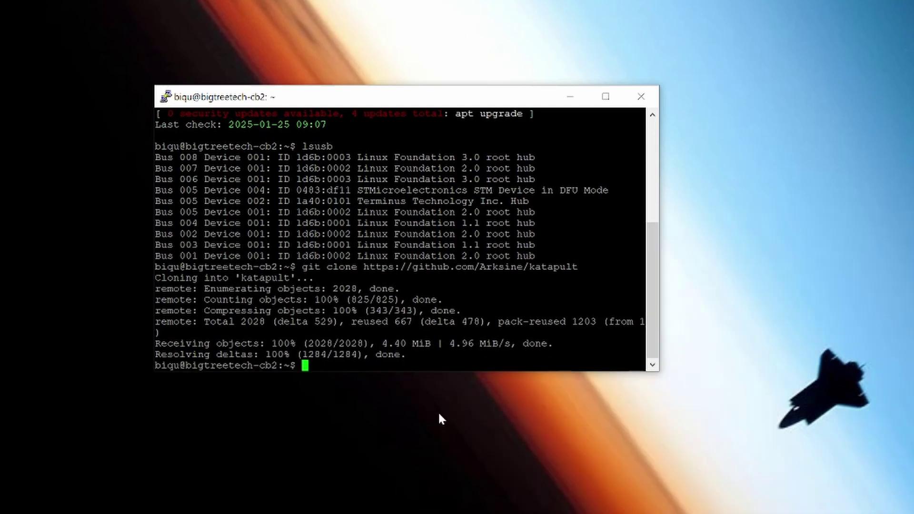
pyautogui.write('cd katapult/')
pyautogui.press('Return')
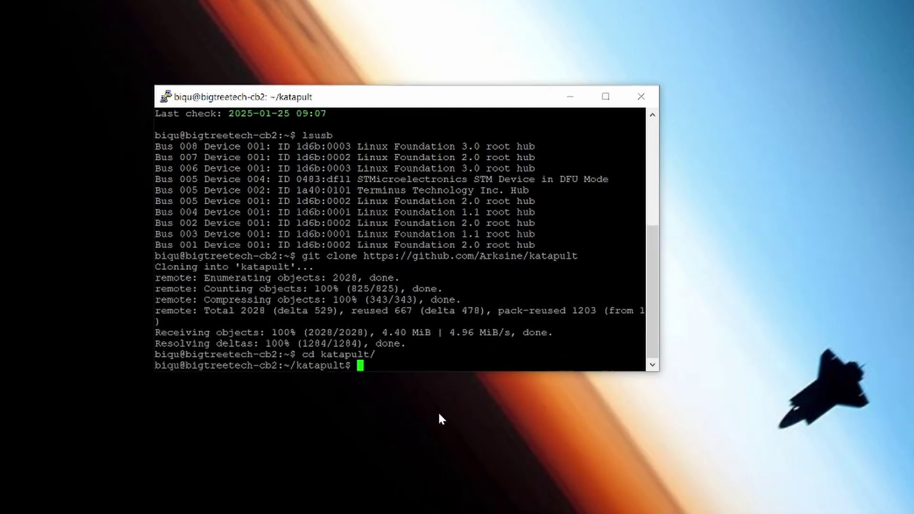
pyautogui.write('git checkout ')
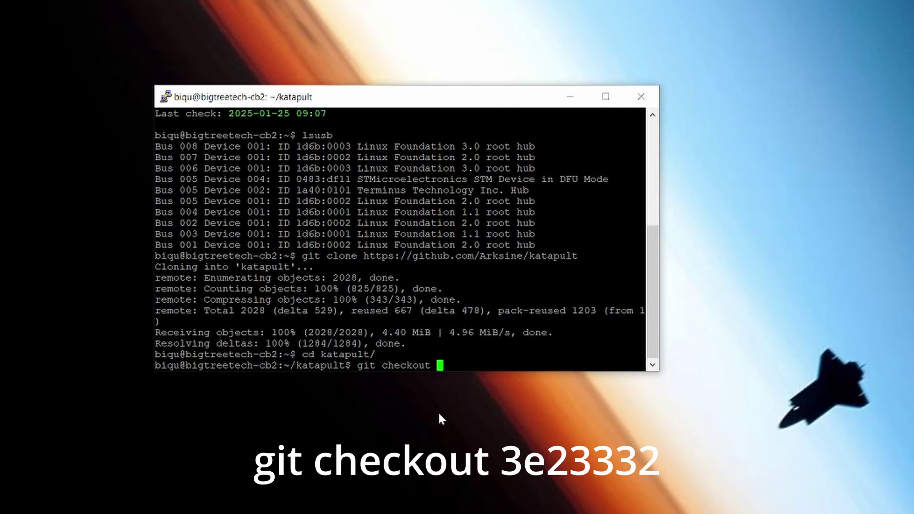
pyautogui.write('3e23332')
pyautogui.press('Return')
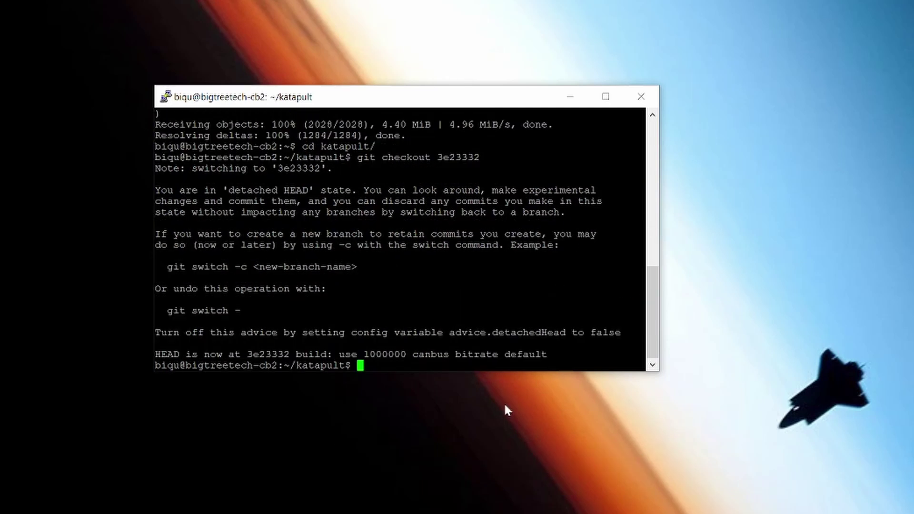
pyautogui.write('make ')
pyautogui.write('menucon')
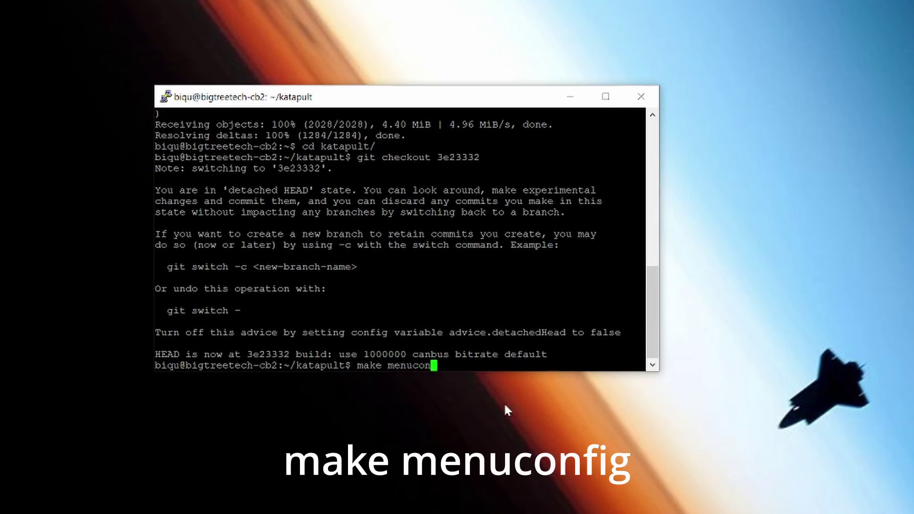
pyautogui.write('fig')
# - In Katapult menuconfig, set the architecture to STM32 and the processor to STM32H723
pyautogui.press('Return')
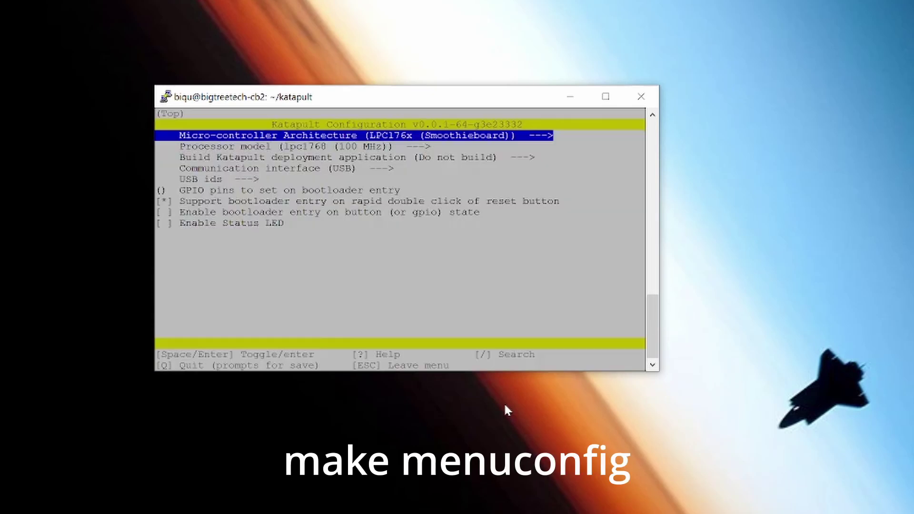
pyautogui.press('Return')
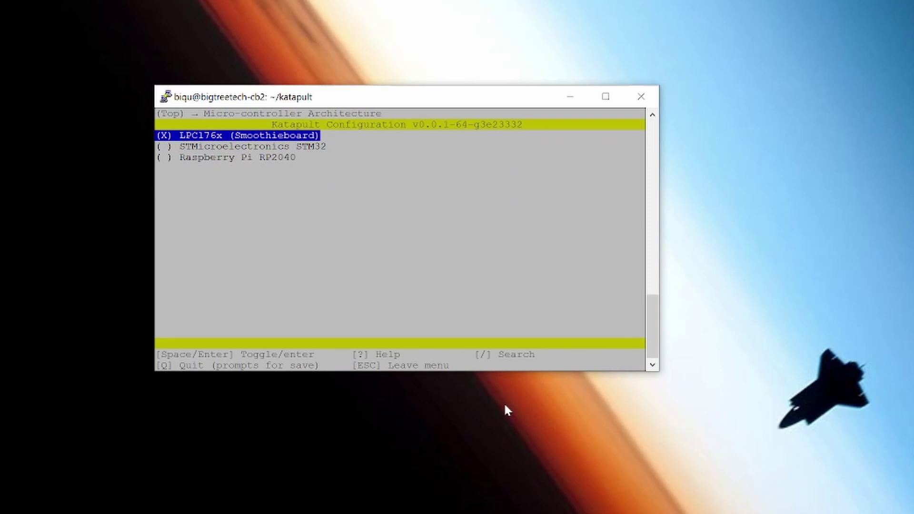
pyautogui.press('Down')
pyautogui.press('Return')
pyautogui.press('Down')
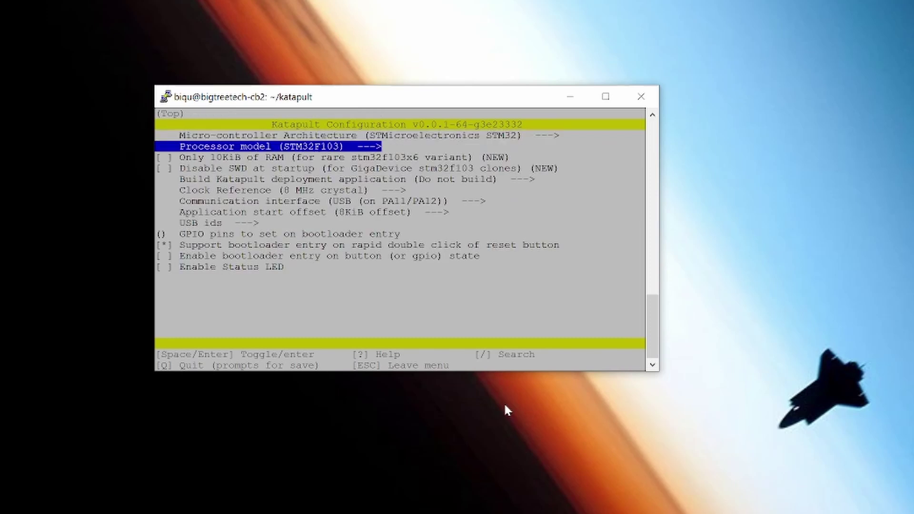
pyautogui.press('Return')
pyautogui.press('Down')
pyautogui.press('Down')
pyautogui.press('Down')
pyautogui.press('Down')
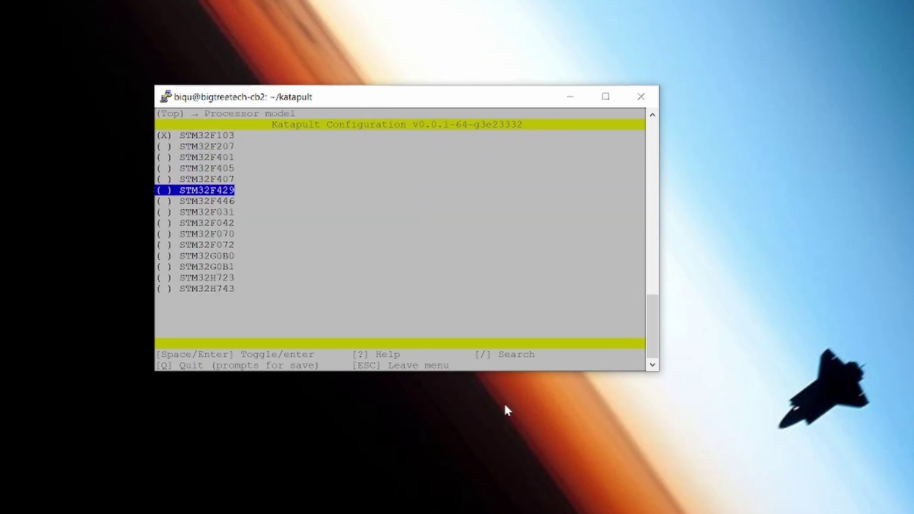
pyautogui.press('Down')
pyautogui.press('Down')
pyautogui.press('Down')
pyautogui.press('Down')
pyautogui.press('Down')
pyautogui.press('Down')
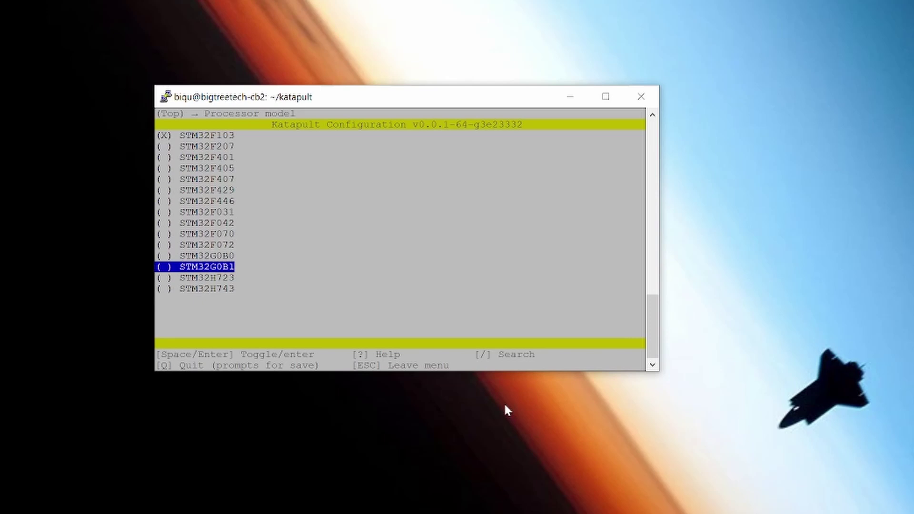
pyautogui.press('Down')
pyautogui.press('Return')
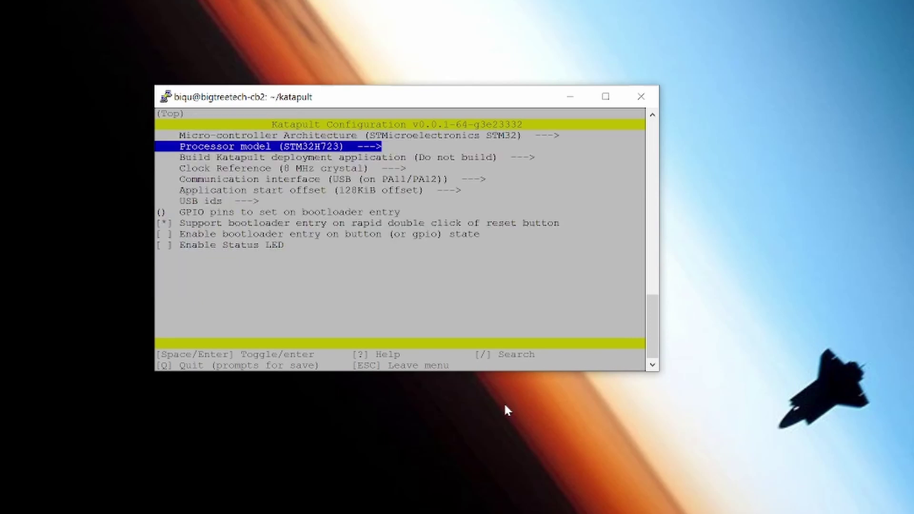
# - Set a 25 MHz crystal, enable the status LED on !PC3, and save the configuration
pyautogui.press('Down')
pyautogui.press('Down')
pyautogui.press('Return')
pyautogui.press('Down')
pyautogui.press('Down')
pyautogui.press('Down')
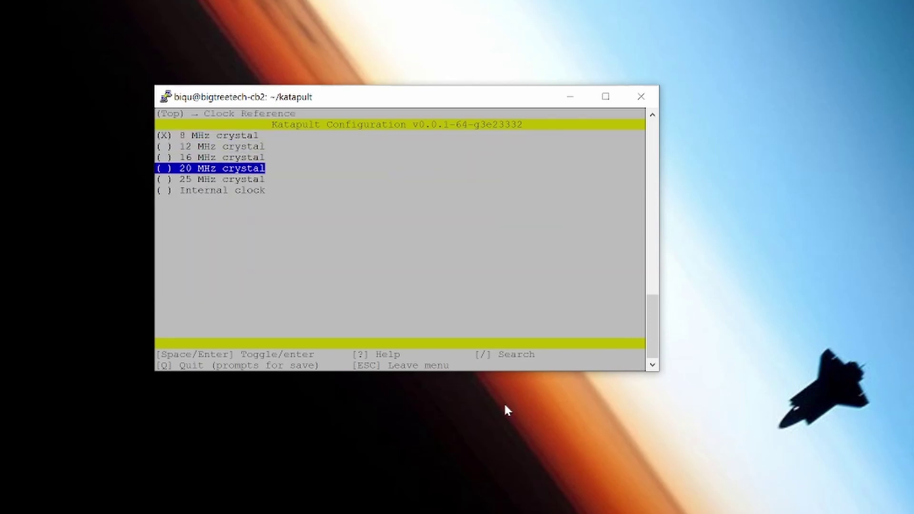
pyautogui.press('Down')
pyautogui.press('Return')
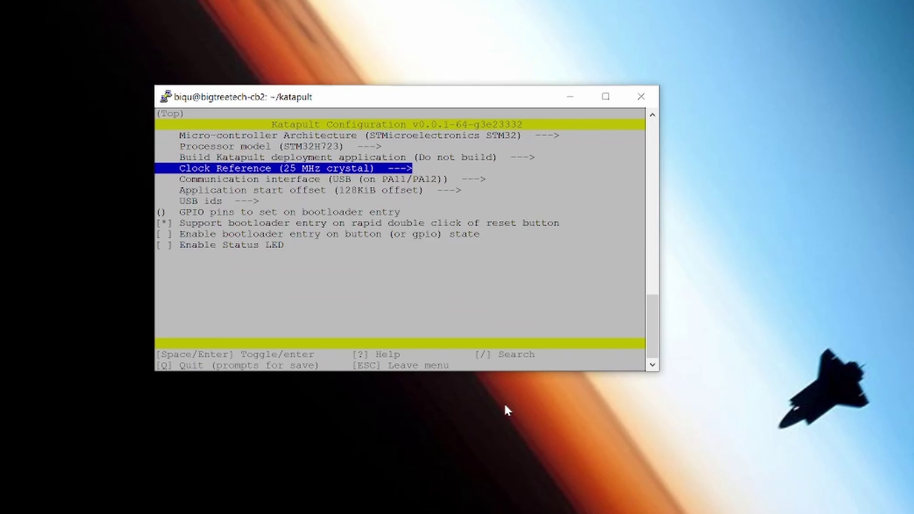
pyautogui.press('Down')
pyautogui.press('Down')
pyautogui.press('Down')
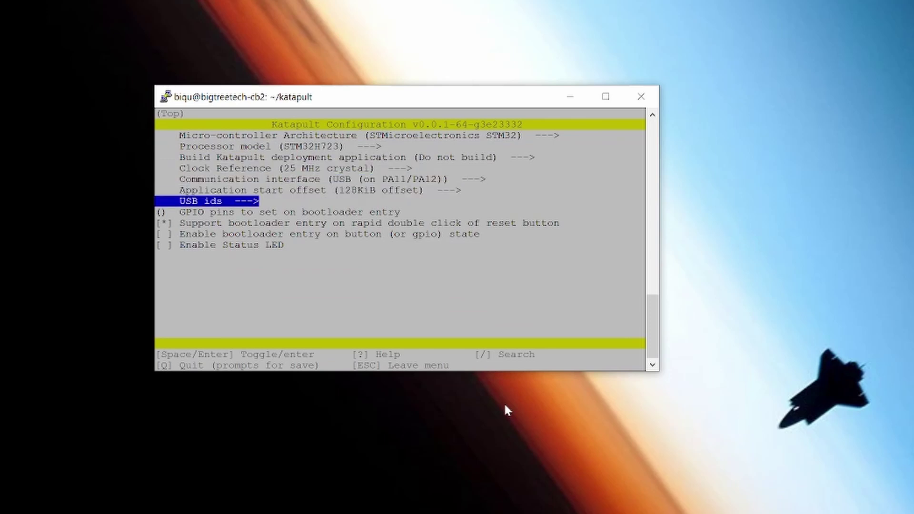
pyautogui.press('Down')
pyautogui.press('Down')
pyautogui.press('Down')
pyautogui.press('Down')
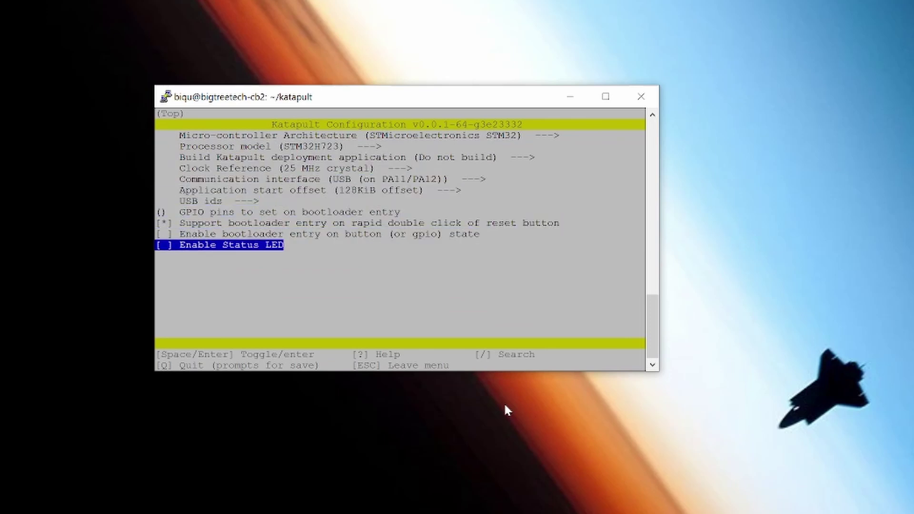
pyautogui.press('space')
pyautogui.press('Down')
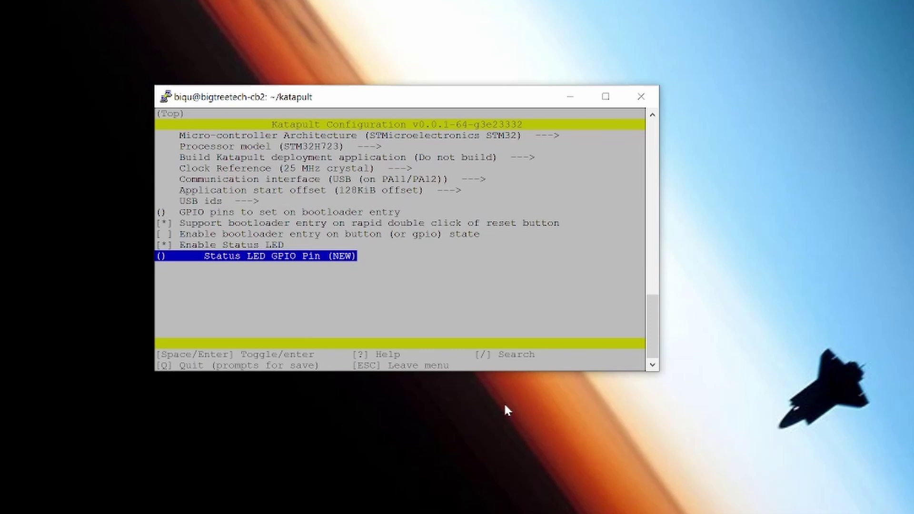
pyautogui.press('Return')
pyautogui.write('!PC')
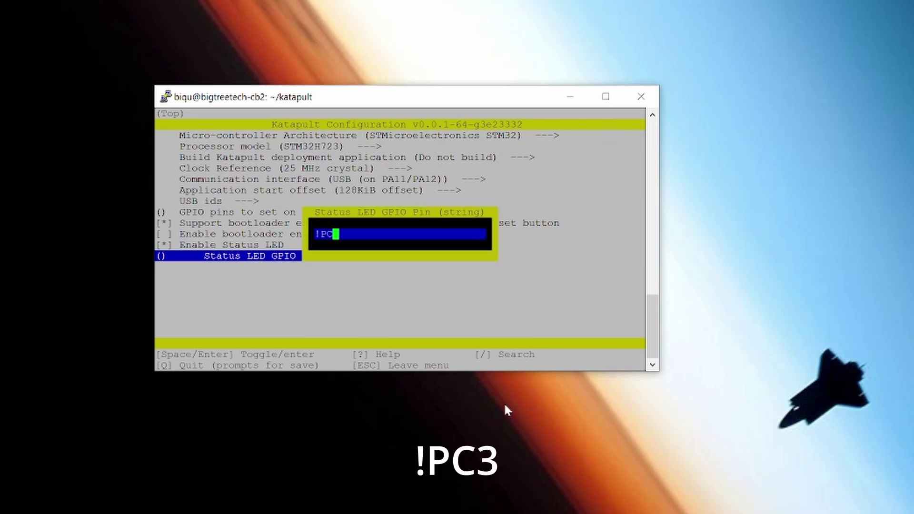
pyautogui.write('3')
pyautogui.press('Return')
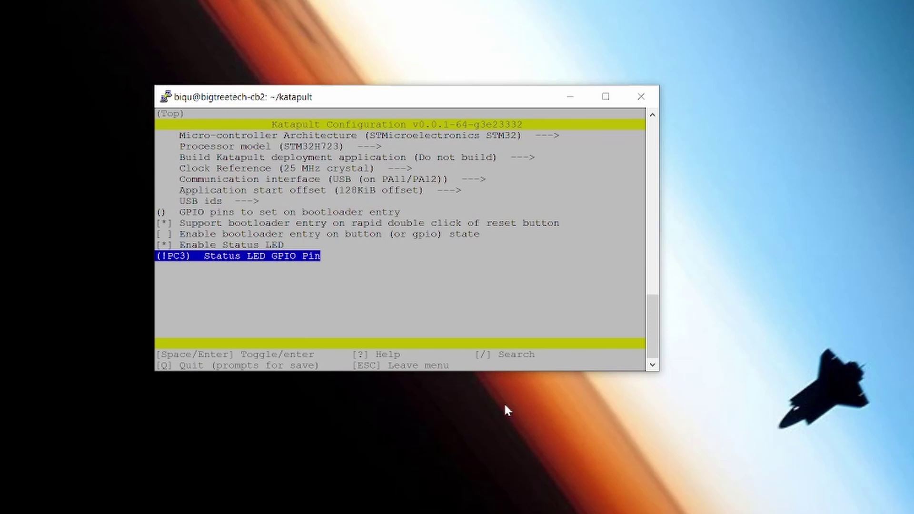
pyautogui.press('q')
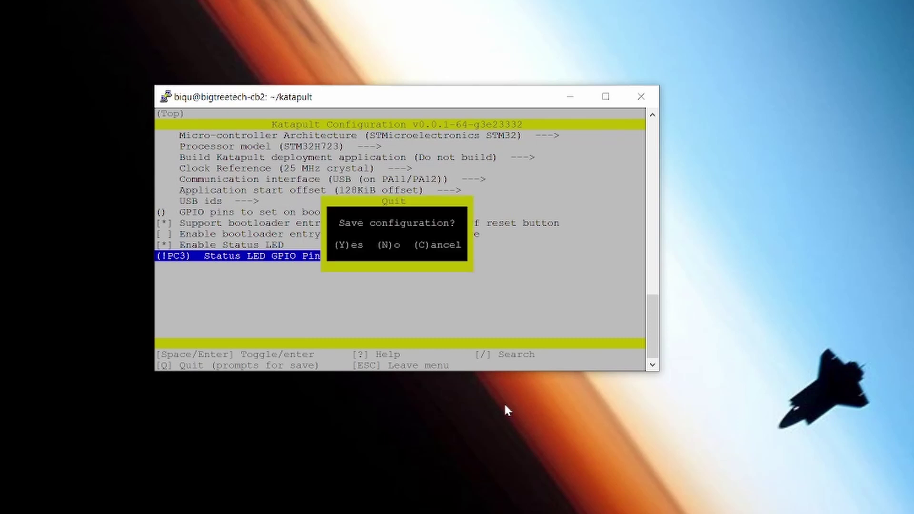
pyautogui.press('y')
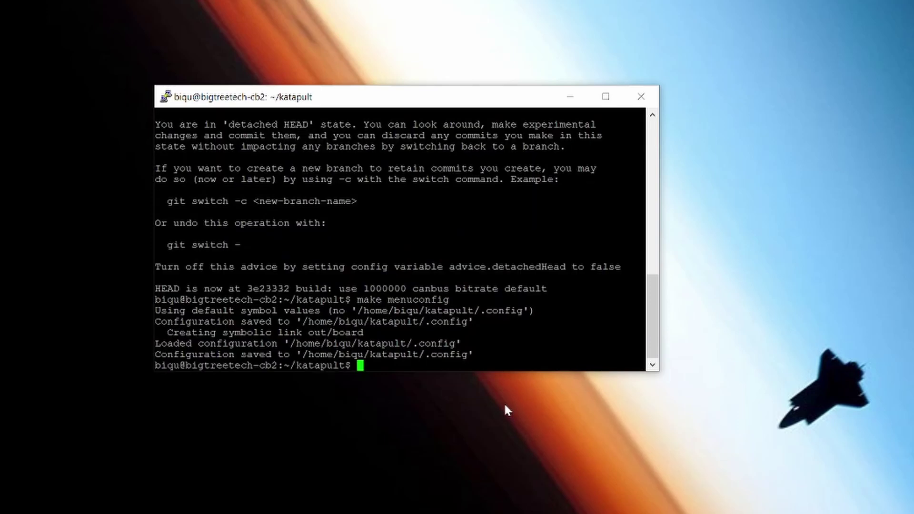
pyautogui.write('make -j4')
# - Build Katapult and flash katapult.bin with dfu-util after a forced mass-erase at 0x8000000
pyautogui.press('Return')
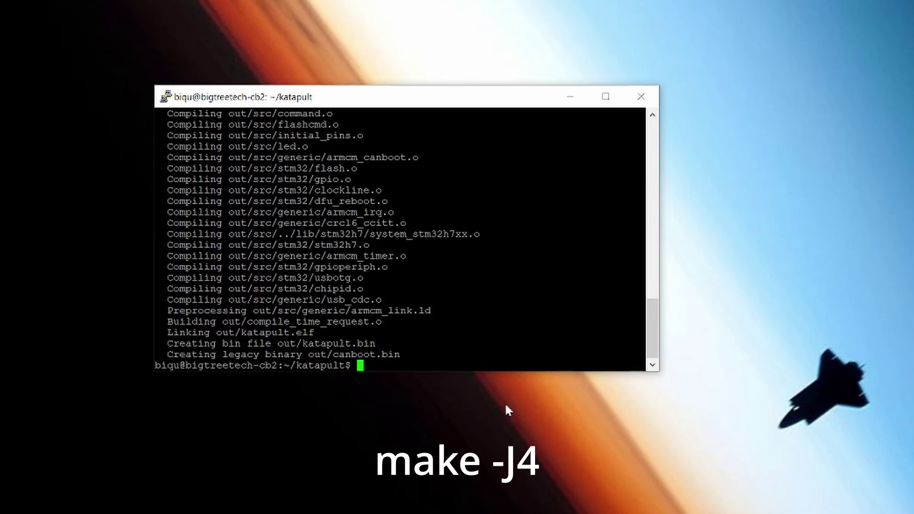
pyautogui.write('dfu-util -R -a ')
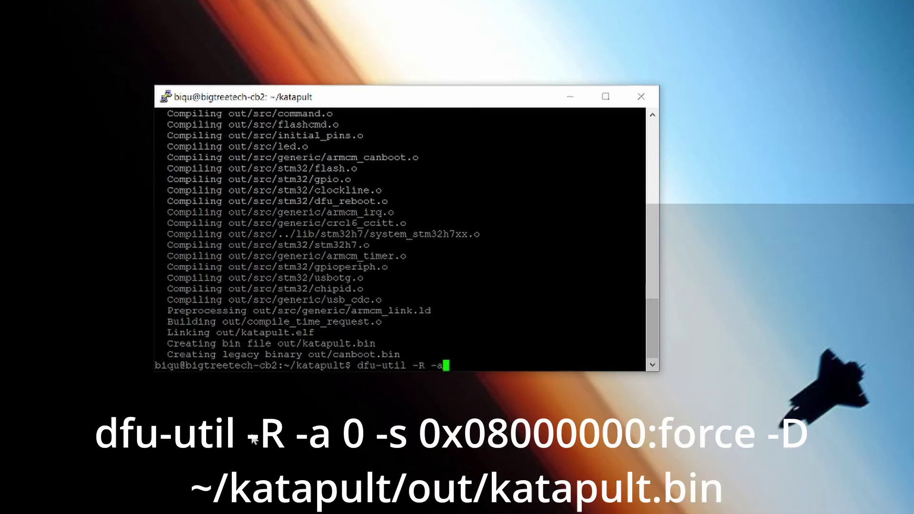
pyautogui.write('0 -s 0x8000')
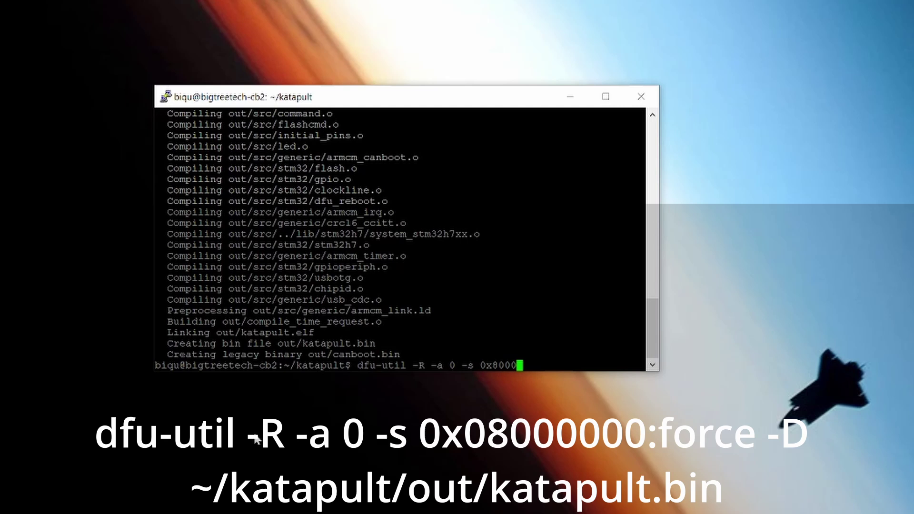
pyautogui.write('000:mass-erase:force -D')
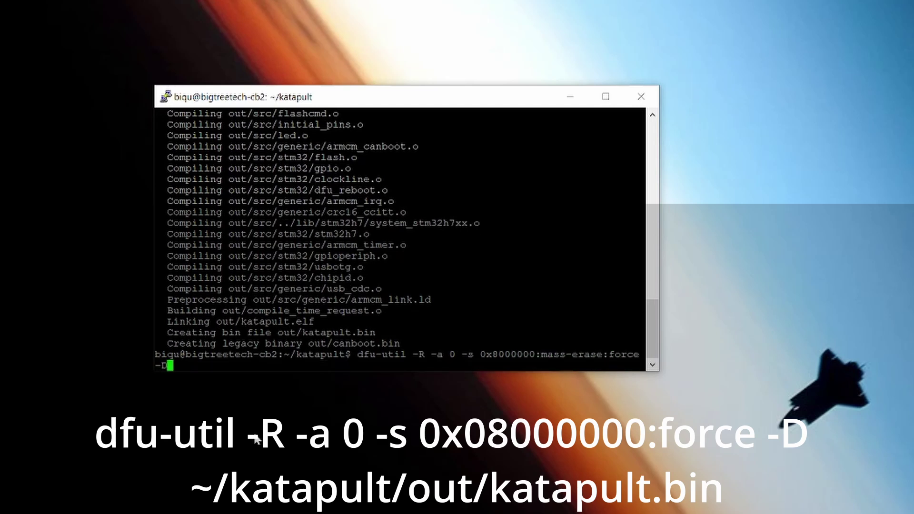
pyautogui.write(' ~/katapult/out/katapult.bin')
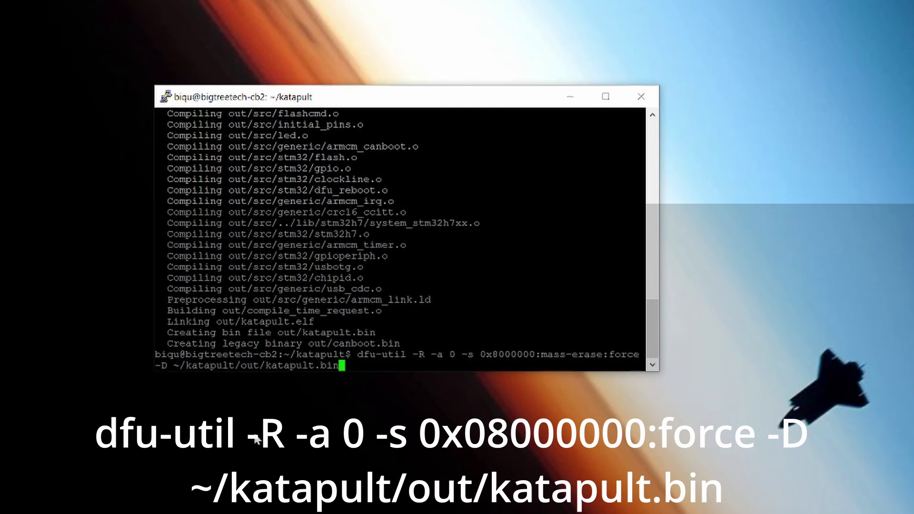
pyautogui.press('Return')
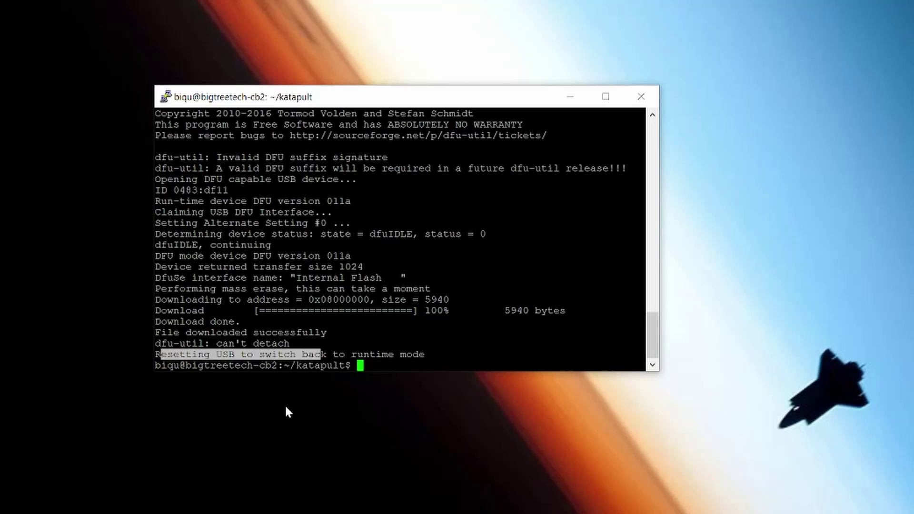
pyautogui.write('cd ..')
# - In Klipper's menuconfig, enable extra low-level options and choose the STM32 architecture
pyautogui.press('Return')
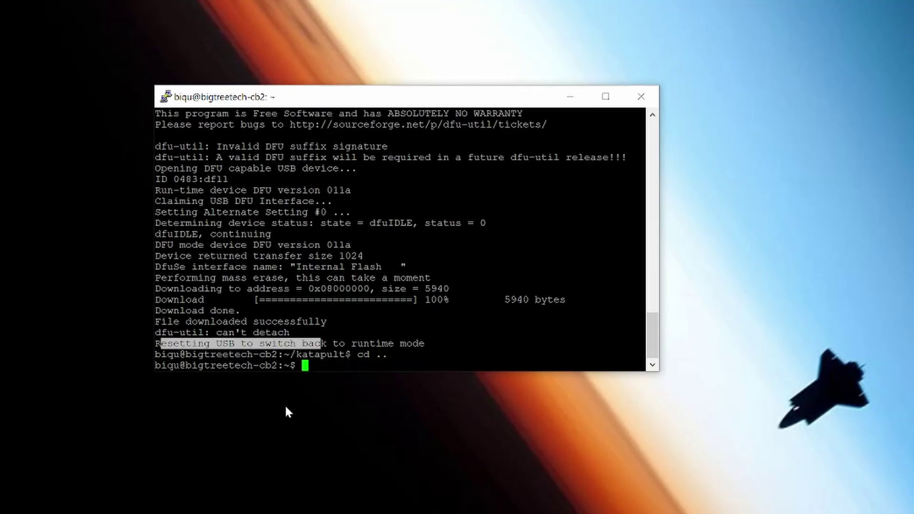
pyautogui.hotkey('ctrl', 'l')
pyautogui.write('cd ')
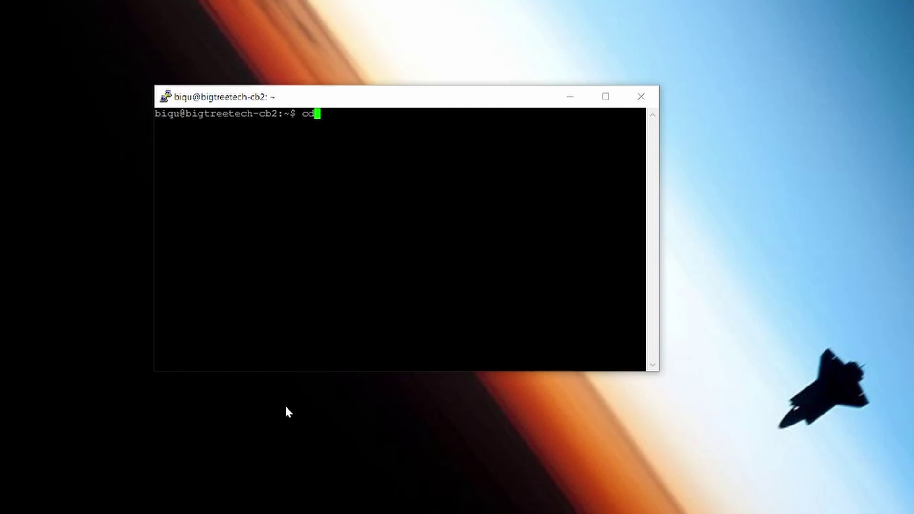
pyautogui.write('kli')
pyautogui.write('pper')
pyautogui.press('Return')
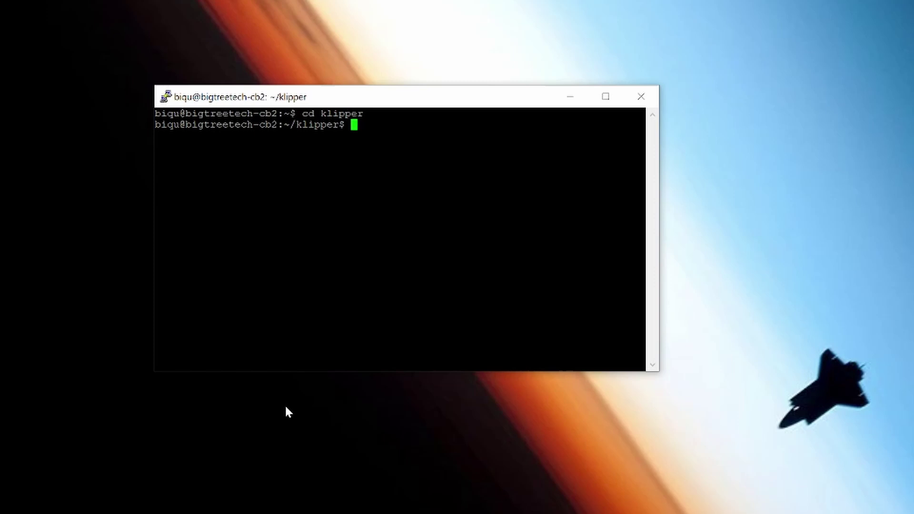
pyautogui.write('make me')
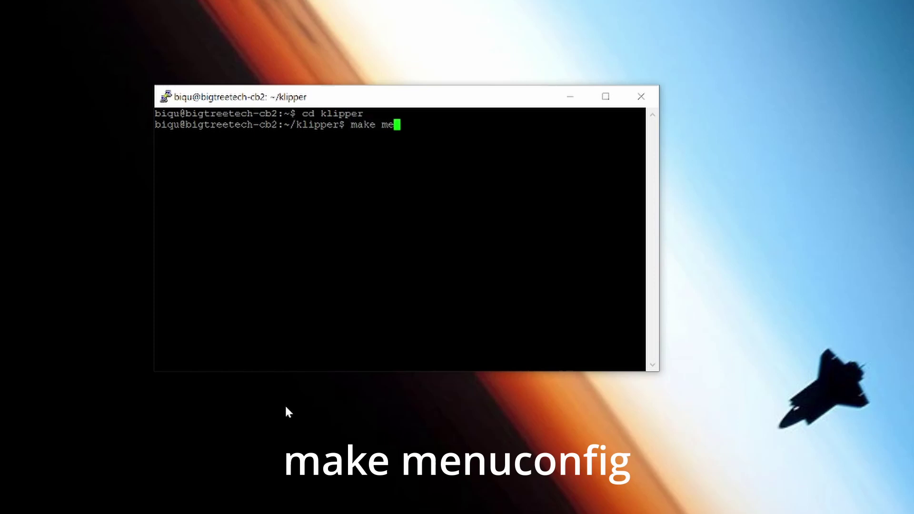
pyautogui.write('nuc')
pyautogui.write('g')
pyautogui.press('Return')
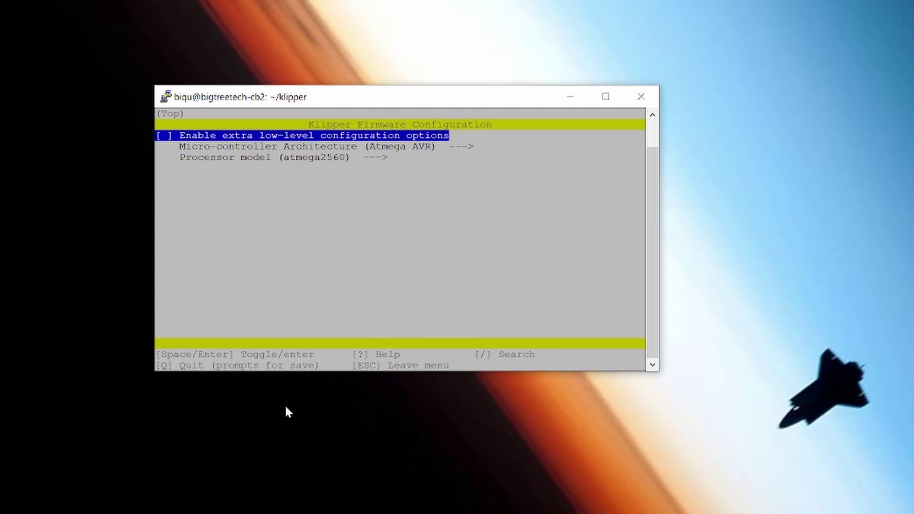
pyautogui.press('space')
pyautogui.press('Down')
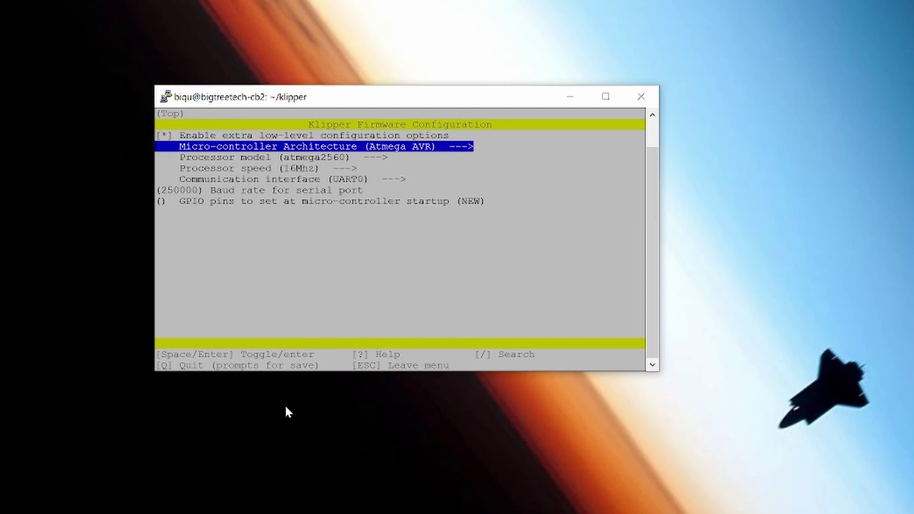
pyautogui.press('Return')
pyautogui.press('Down')
pyautogui.press('Down')
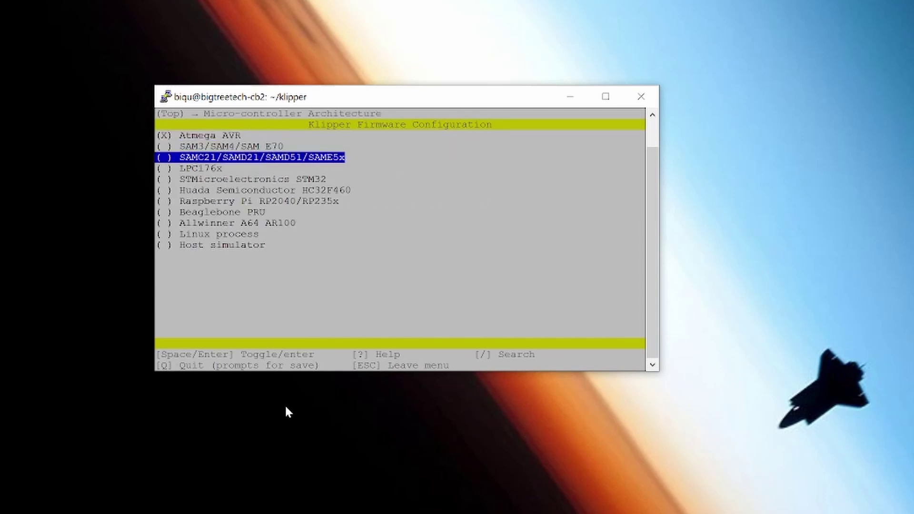
pyautogui.press('Down')
pyautogui.press('Down')
pyautogui.press('Return')
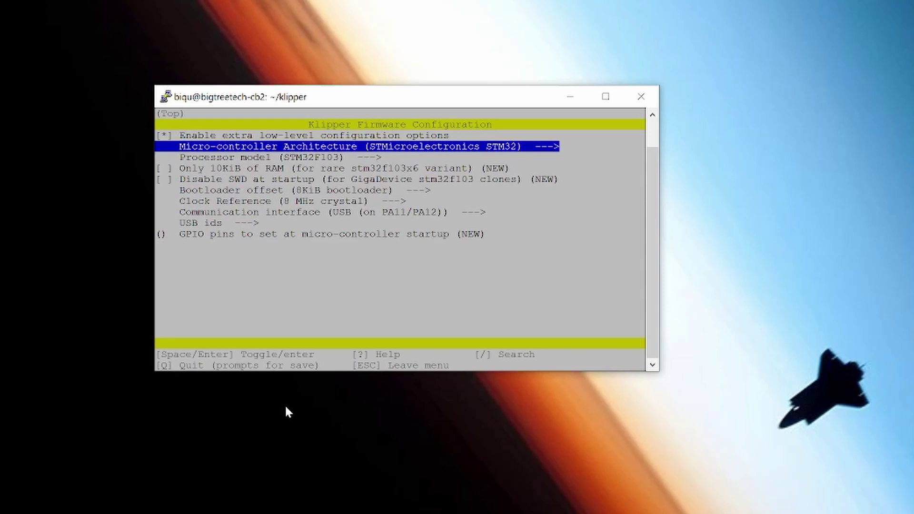
# - Set the processor to STM32H723 with a 25 MHz crystal clock reference
pyautogui.press('Down')
pyautogui.press('Return')
pyautogui.press('Down')
pyautogui.press('Down')
pyautogui.press('Down')
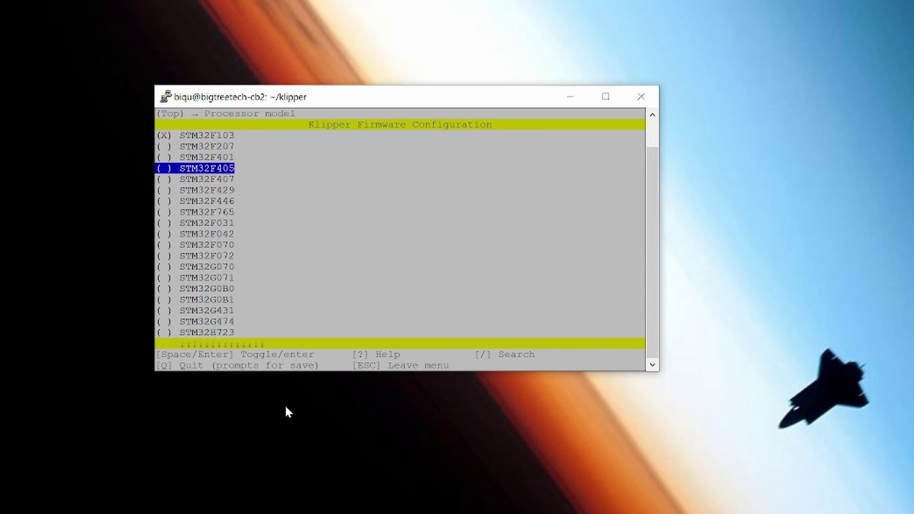
pyautogui.press('Down')
pyautogui.press('Down')
pyautogui.press('Down')
pyautogui.press('Down')
pyautogui.press('Down')
pyautogui.press('Down')
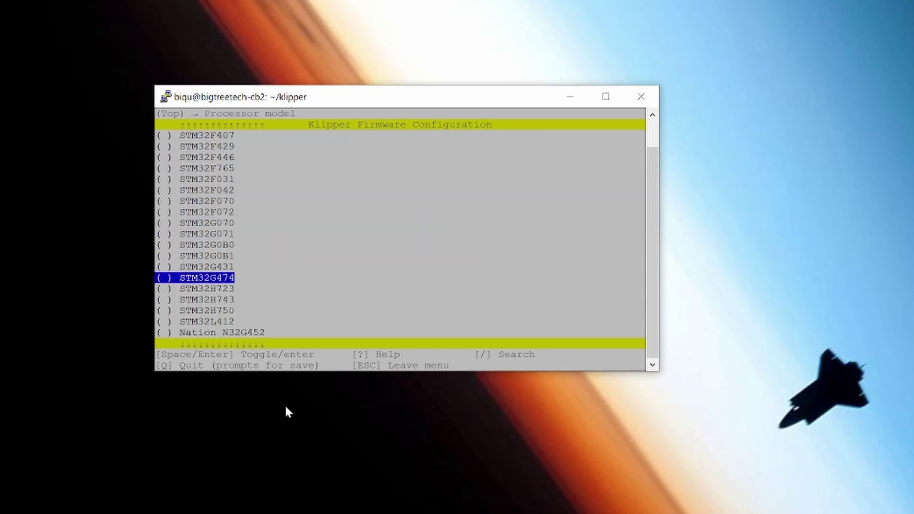
pyautogui.press('Down')
pyautogui.press('Return')
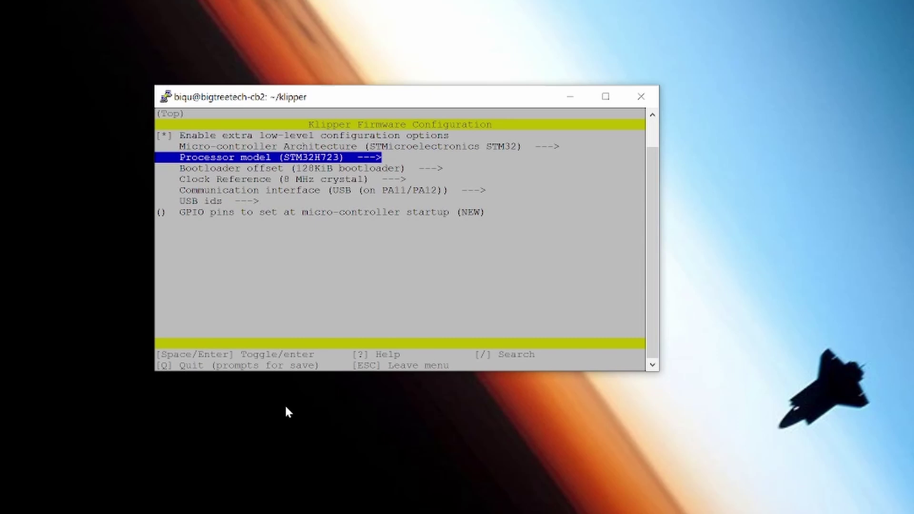
pyautogui.press('Down')
pyautogui.press('Down')
pyautogui.press('Return')
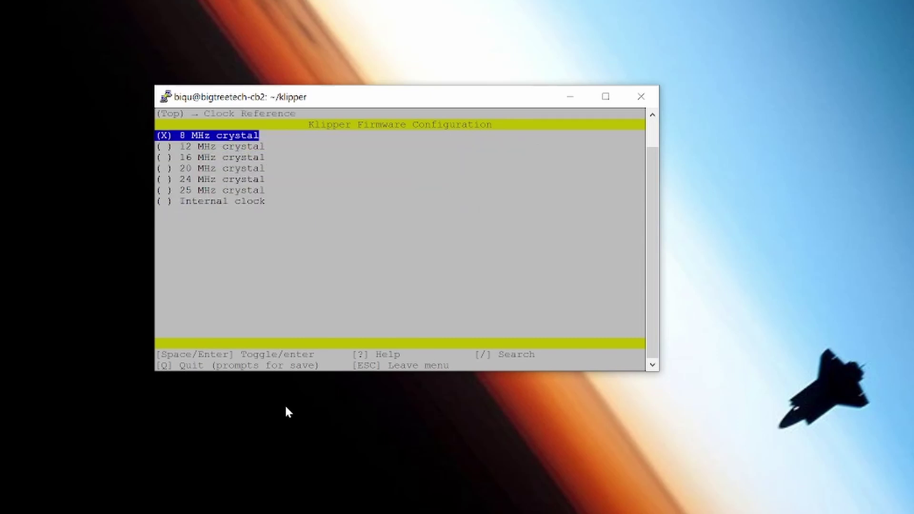
pyautogui.press('Down')
pyautogui.press('Down')
pyautogui.press('Down')
pyautogui.press('Down')
pyautogui.press('Return')
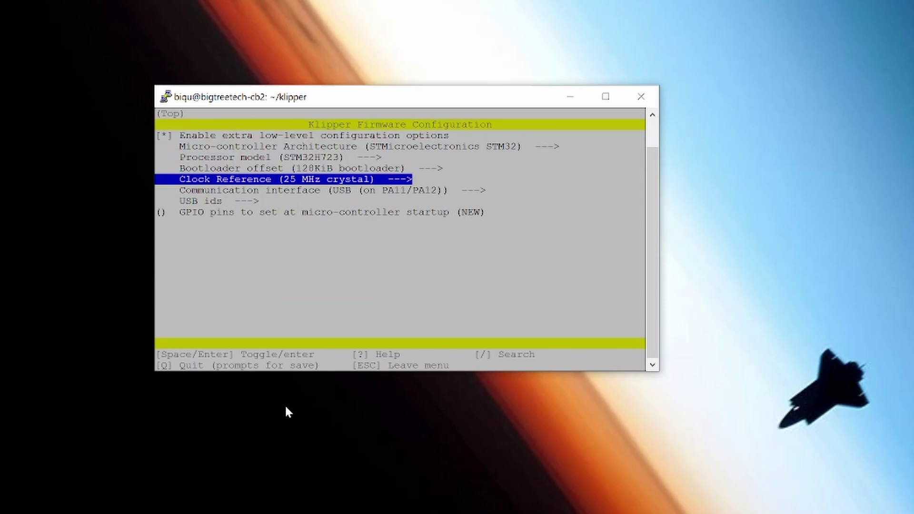
# - Use USB to CAN bus bridge on PD0/PD1, then save the Klipper configuration
pyautogui.press('Down')
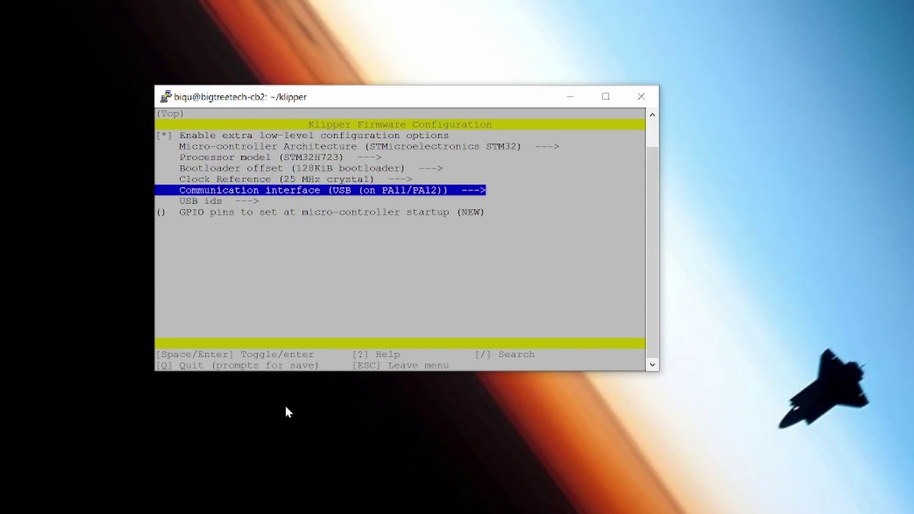
pyautogui.press('Return')
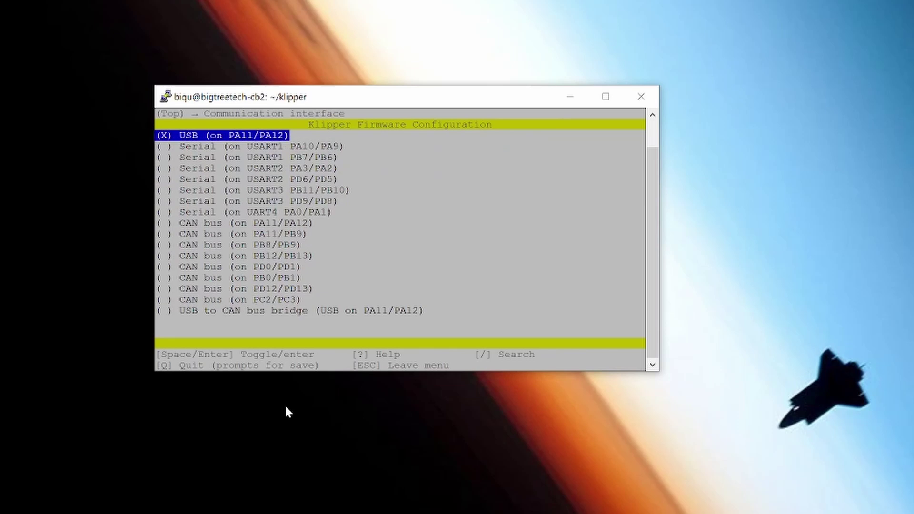
pyautogui.press('Down')
pyautogui.press('Down')
pyautogui.press('Down')
pyautogui.press('Down')
pyautogui.press('Down')
pyautogui.press('Down')
pyautogui.press('Down')
pyautogui.press('Down')
pyautogui.press('Down')
pyautogui.press('Down')
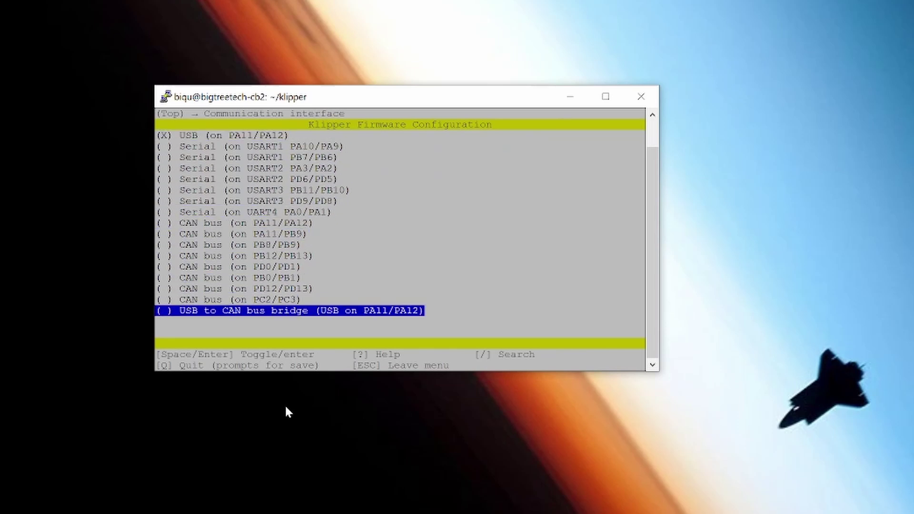
pyautogui.press('Return')
pyautogui.press('Down')
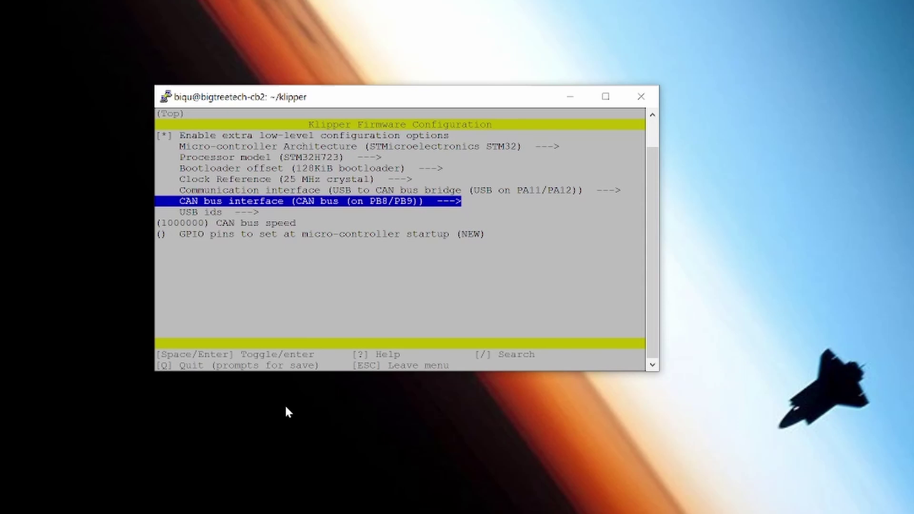
pyautogui.press('Return')
pyautogui.press('Down')
pyautogui.press('Down')
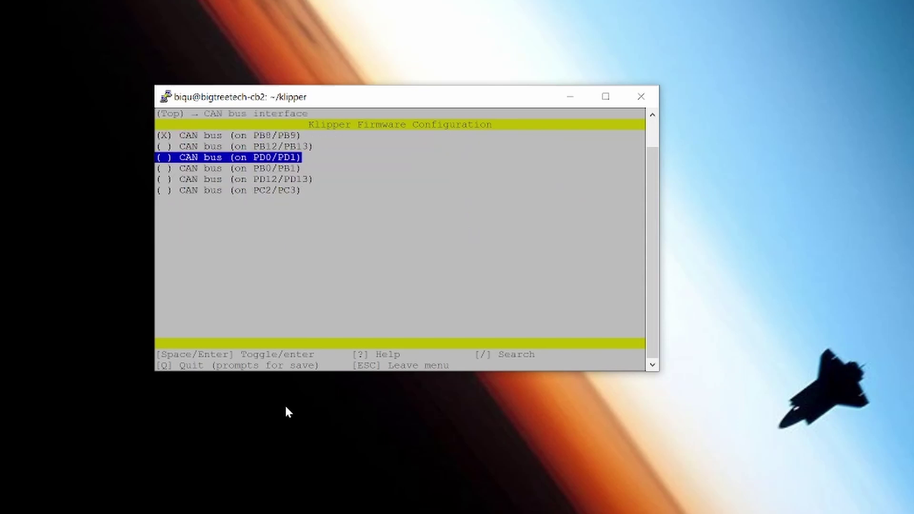
pyautogui.press('Return')
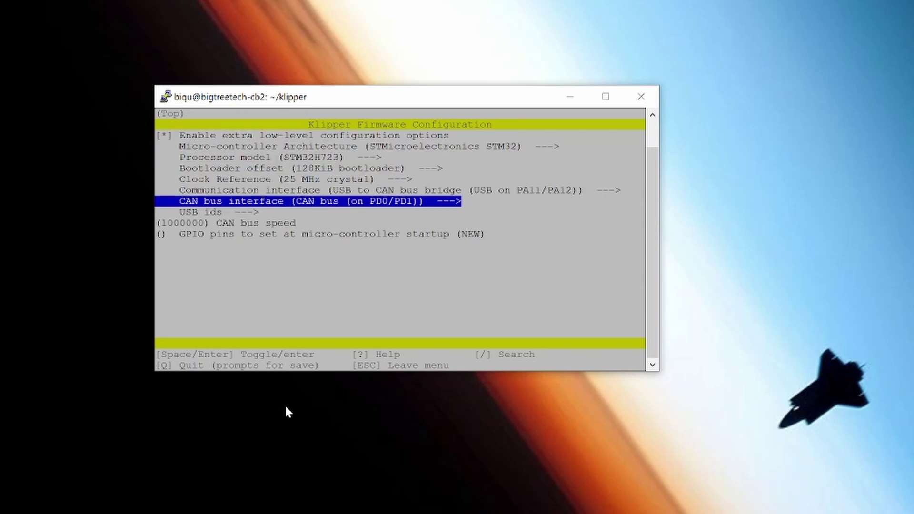
pyautogui.press('Down')
pyautogui.press('Down')
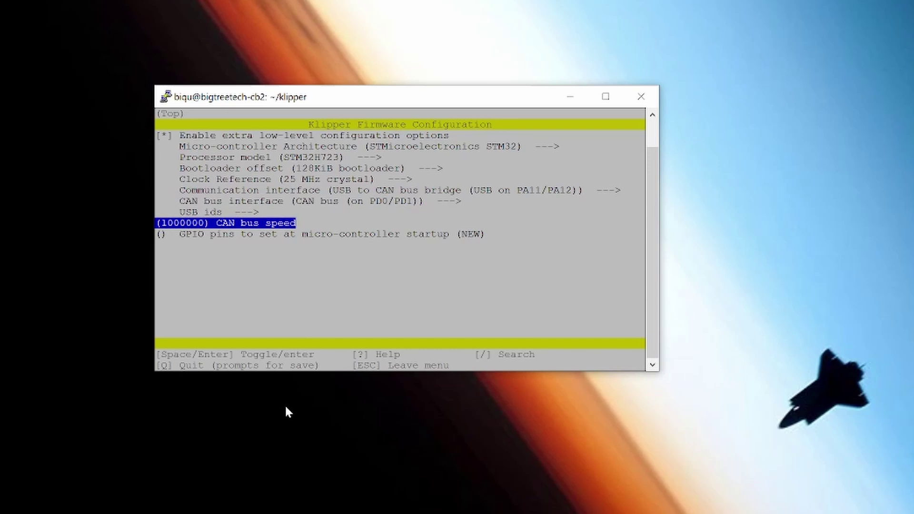
pyautogui.press('q')
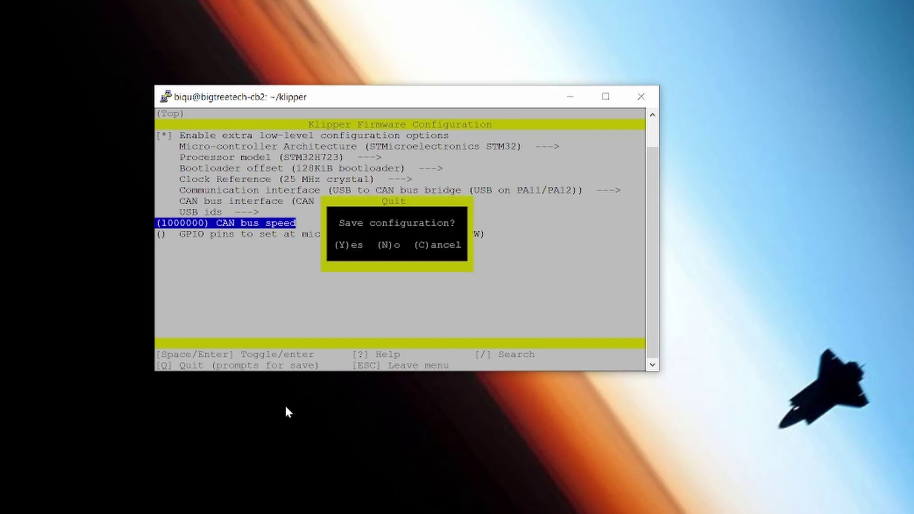
pyautogui.press('y')
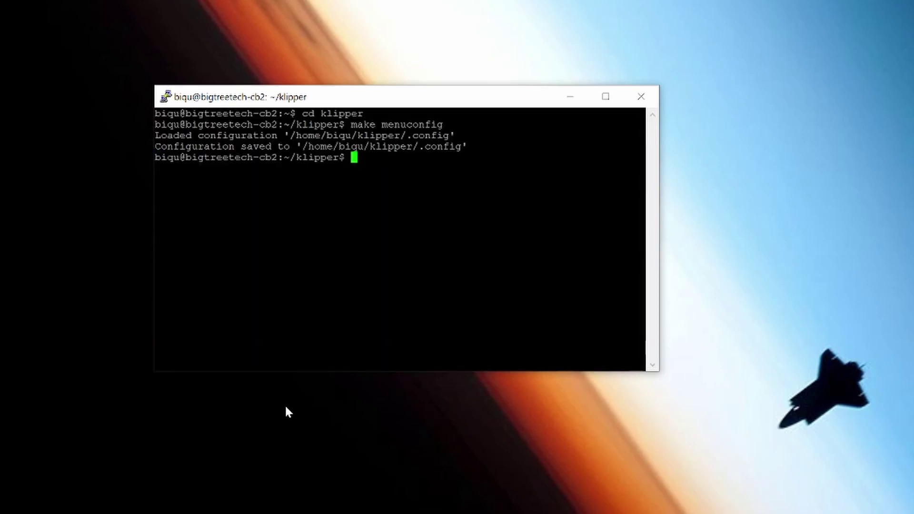
pyautogui.write('make ')
pyautogui.write('-j4')
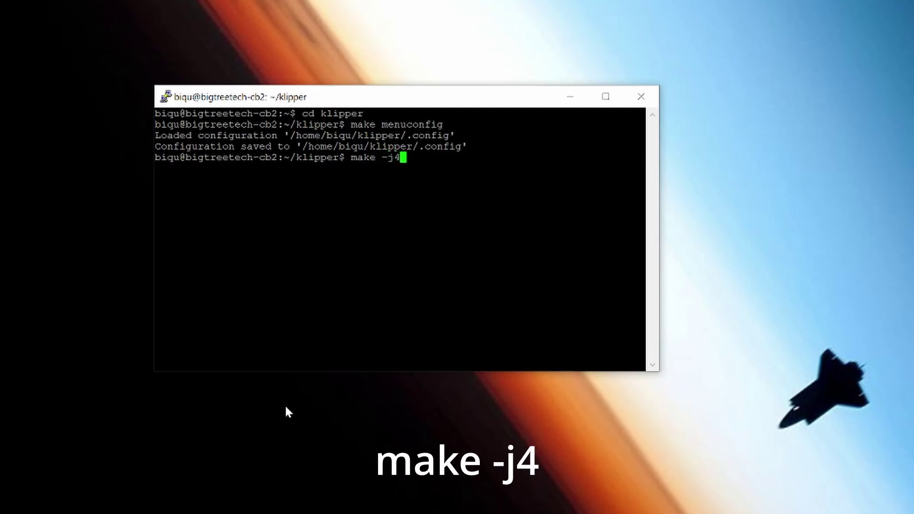
# - Build Klipper with make -j4 to create out/klipper.bin
pyautogui.press('Return')
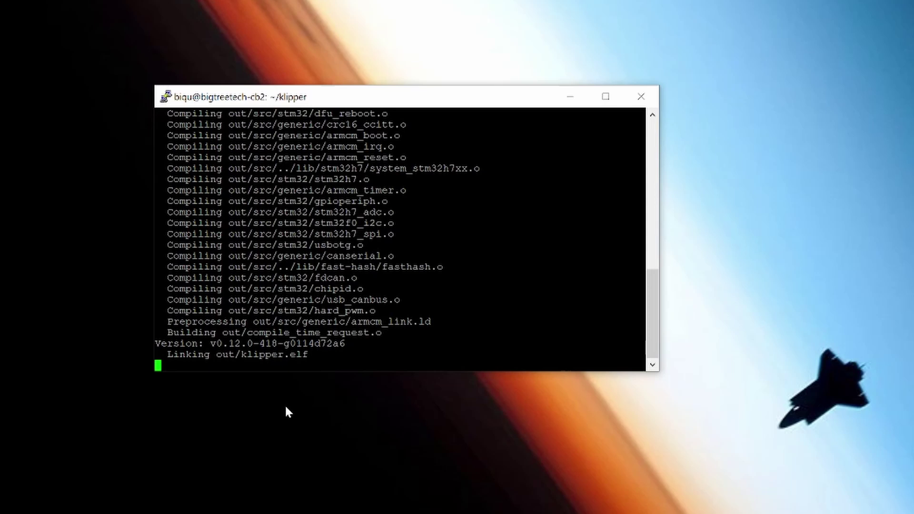
pyautogui.write('sudo apt instal')
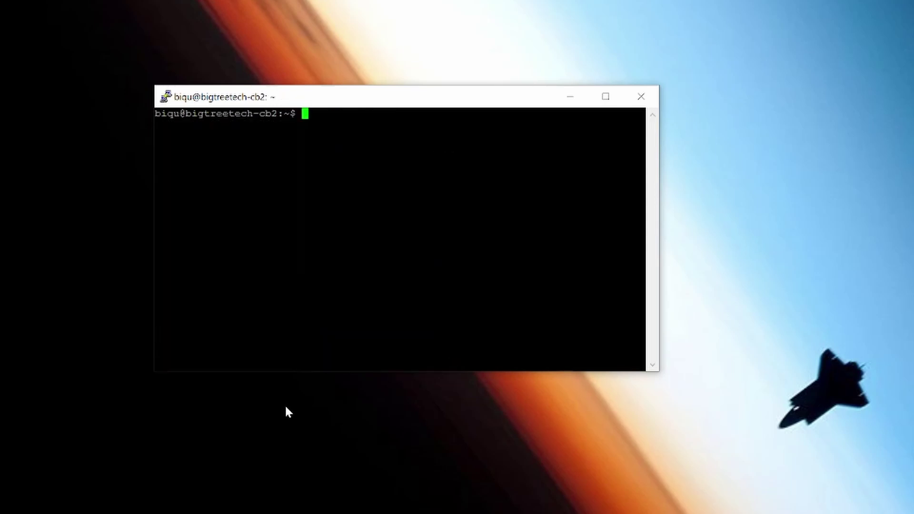
pyautogui.press('Up')
pyautogui.press('Up')
pyautogui.press('Up')
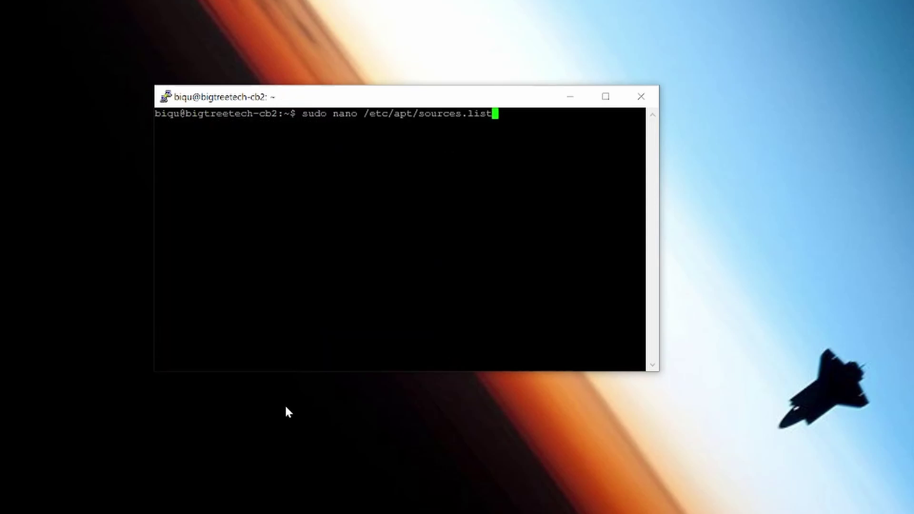
# - Uncomment the main, updates, backports and security deb lines in sources.list and save
pyautogui.press('Return')
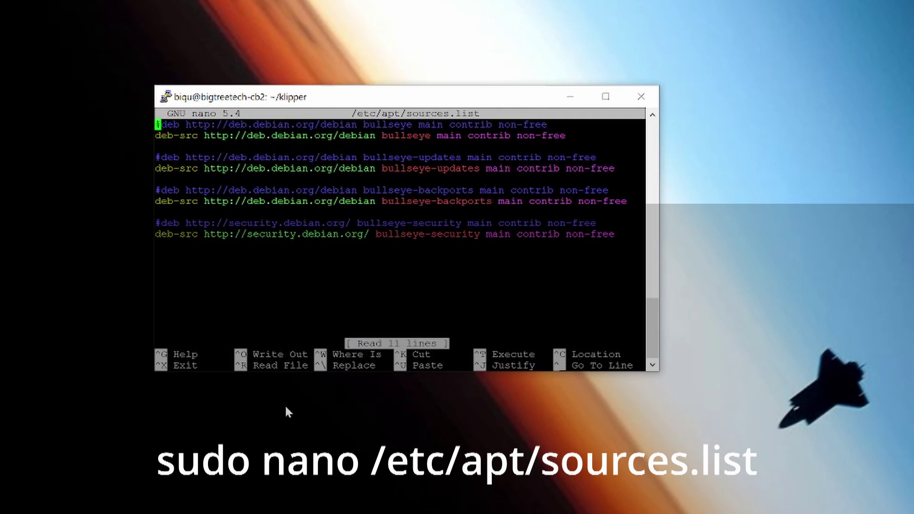
pyautogui.press('Delete')
pyautogui.press('Down')
pyautogui.press('Down')
pyautogui.press('Down')
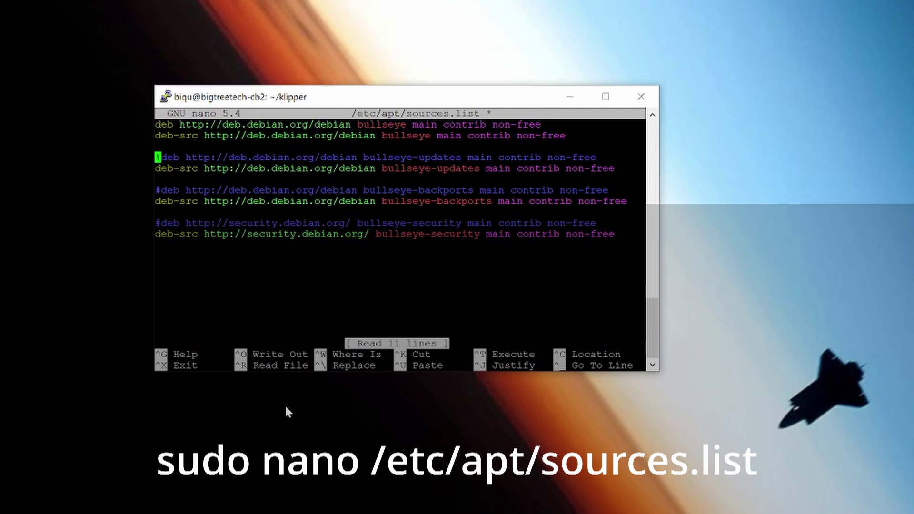
pyautogui.press('Delete')
pyautogui.press('Down')
pyautogui.press('Down')
pyautogui.press('Down')
pyautogui.press('Down')
pyautogui.press('Up')
pyautogui.press('Delete')
pyautogui.press('Down')
pyautogui.press('Down')
pyautogui.press('Down')
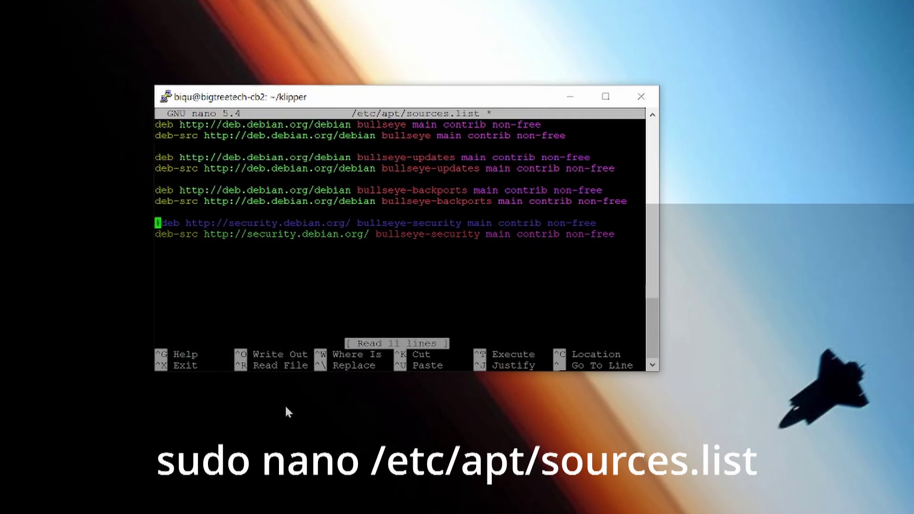
pyautogui.press('Delete')
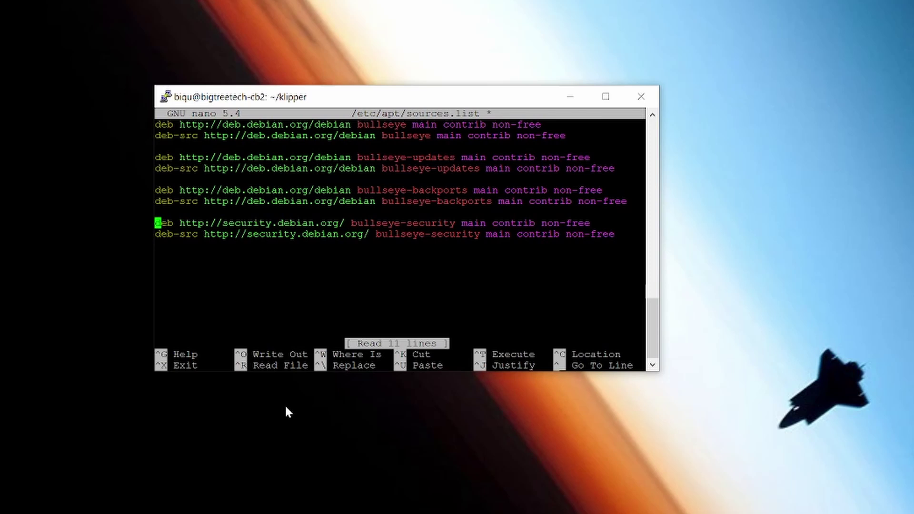
pyautogui.hotkey('ctrl', 'x')
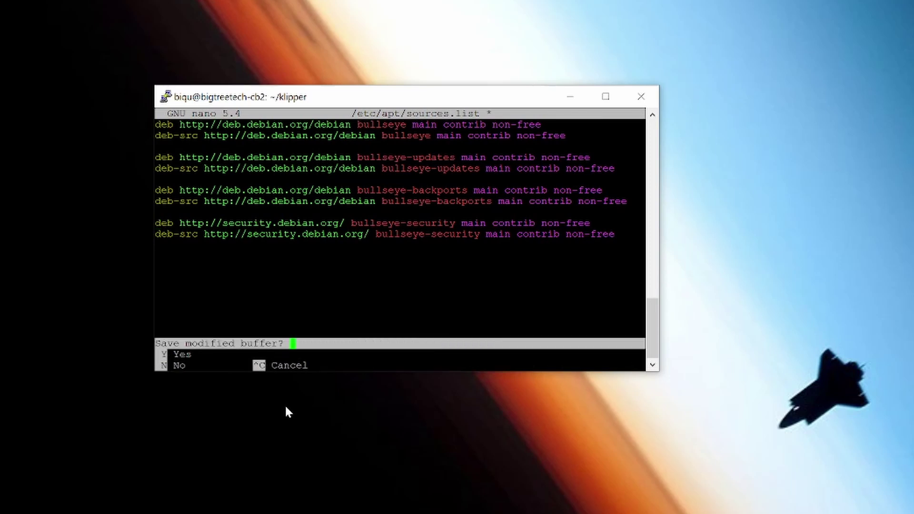
pyautogui.press('y')
# - Finish saving sources.list, run apt-get update, and install python3-serial
pyautogui.press('Return')
pyautogui.write('sudo apt-get is')
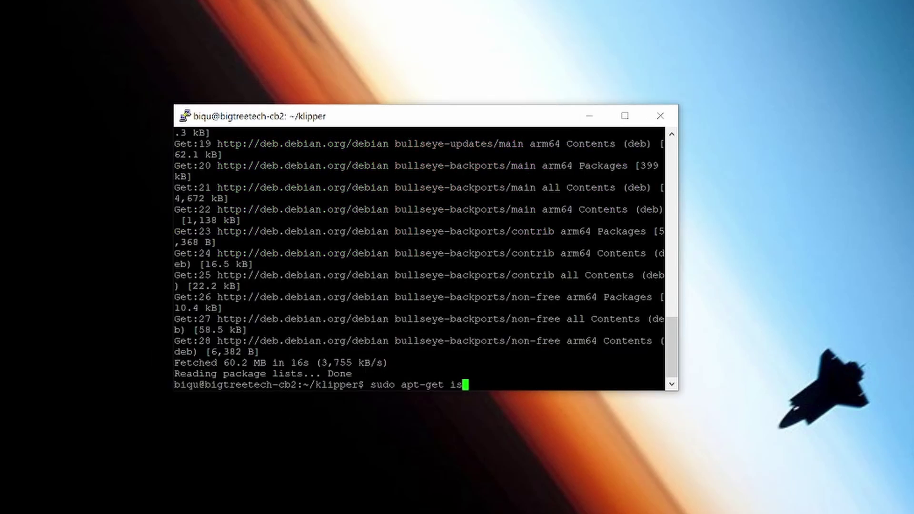
pyautogui.press('BackSpace')
pyautogui.write('nstall python')
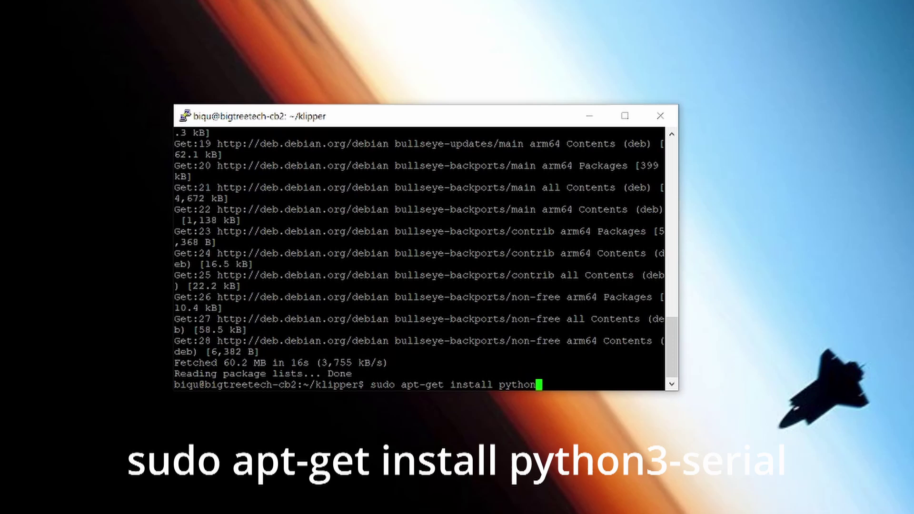
pyautogui.write('3-serial')
pyautogui.press('Return')
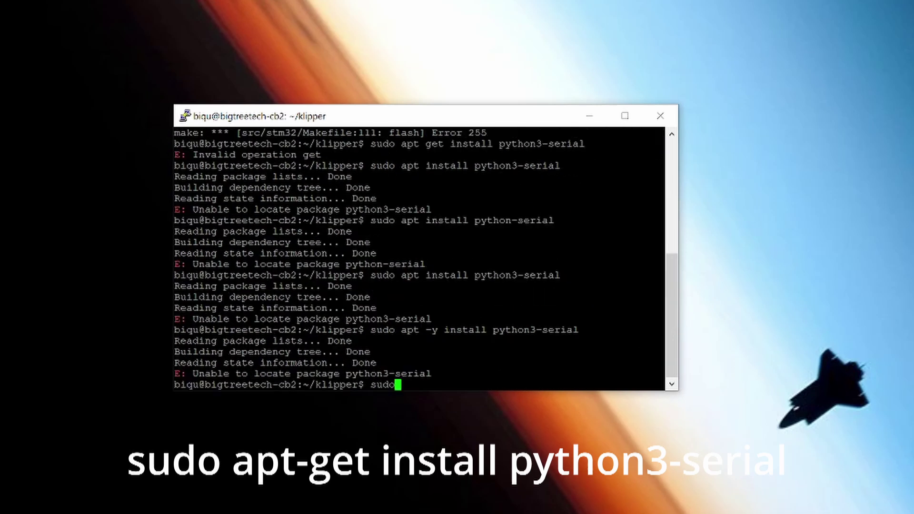
pyautogui.write(' apt')
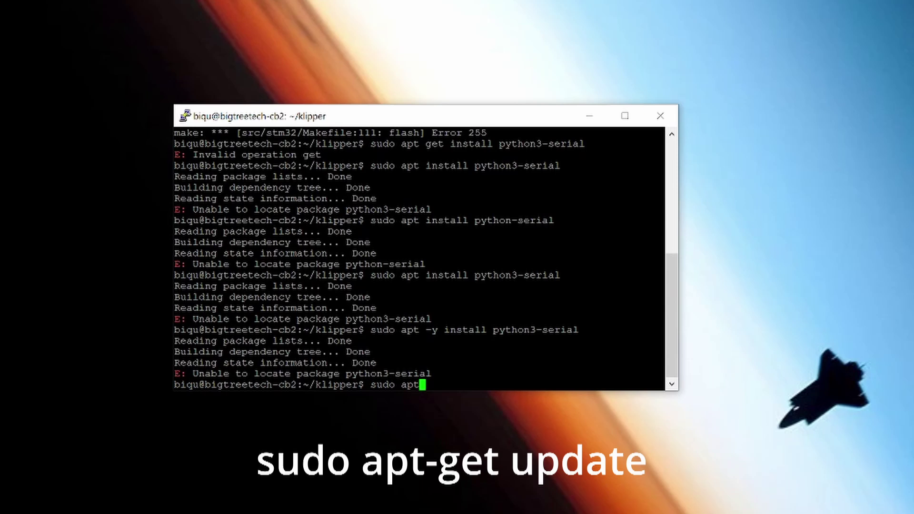
pyautogui.write('-get update')
pyautogui.press('Return')
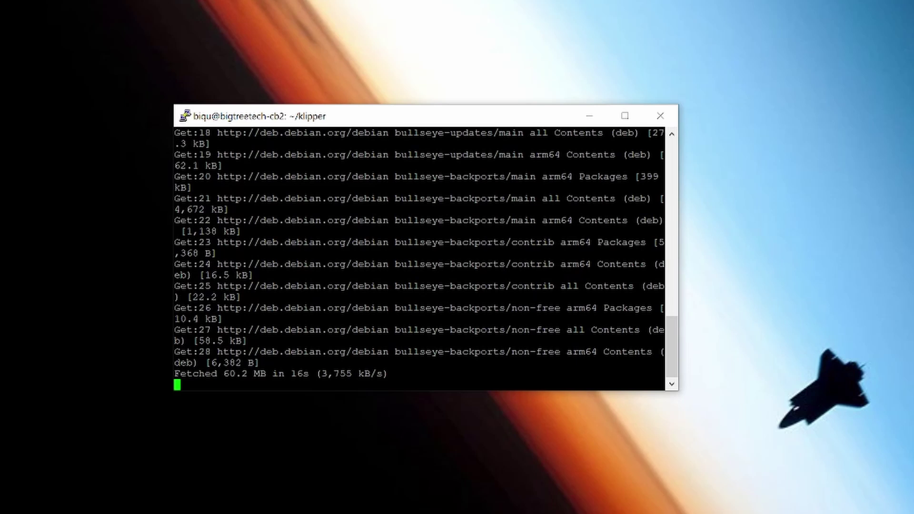
pyautogui.write('sudo apt-get install python3-serial')
pyautogui.press('Return')
pyautogui.write('make -j4 flash FLASH_DEVICE=/dev/ttyACM0')
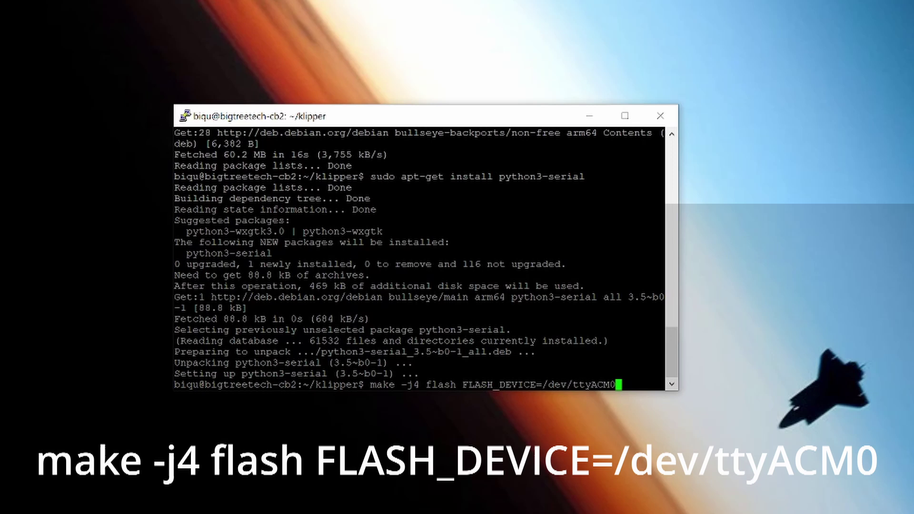
# - Run make -j4 flash to /dev/ttyACM0 until CAN Flash Success appears
pyautogui.press('Return')
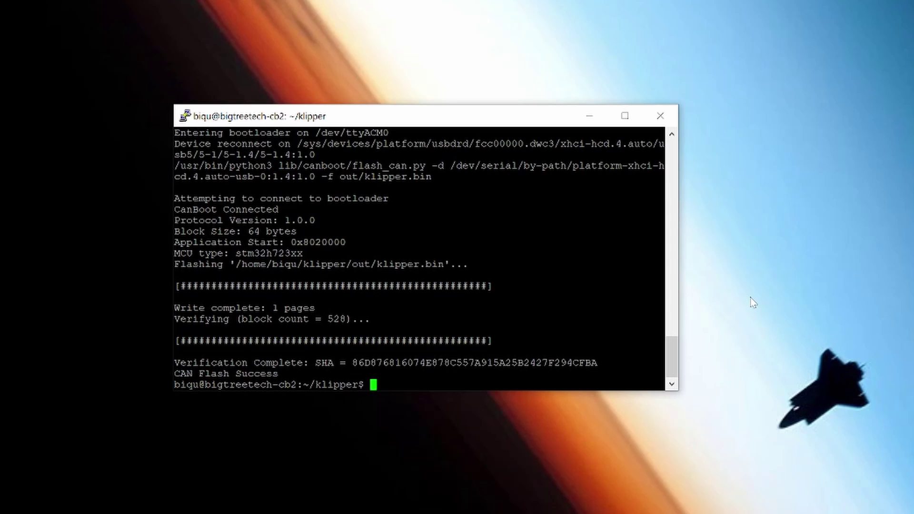
pyautogui.write('l')
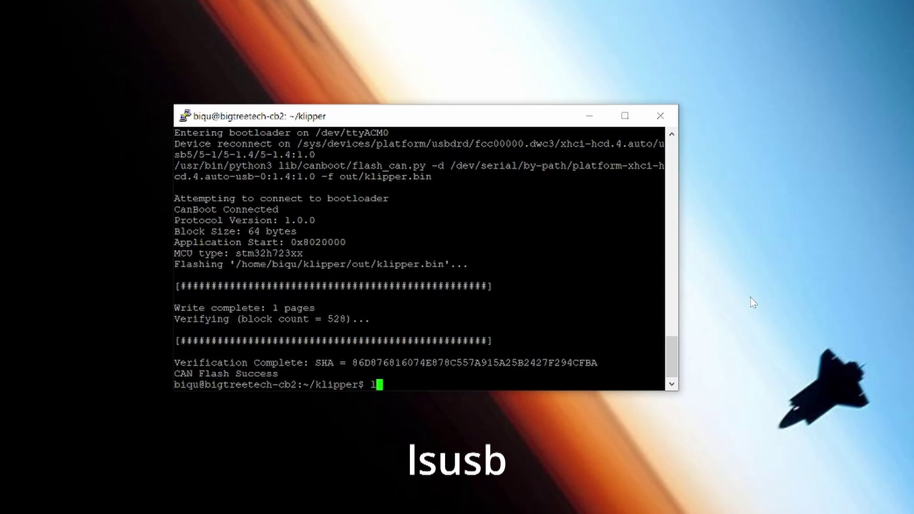
pyautogui.write('susb')
# - Confirm lsusb lists the Geschwister Schneider CAN adapter, then go home and clear the screen
pyautogui.press('Return')
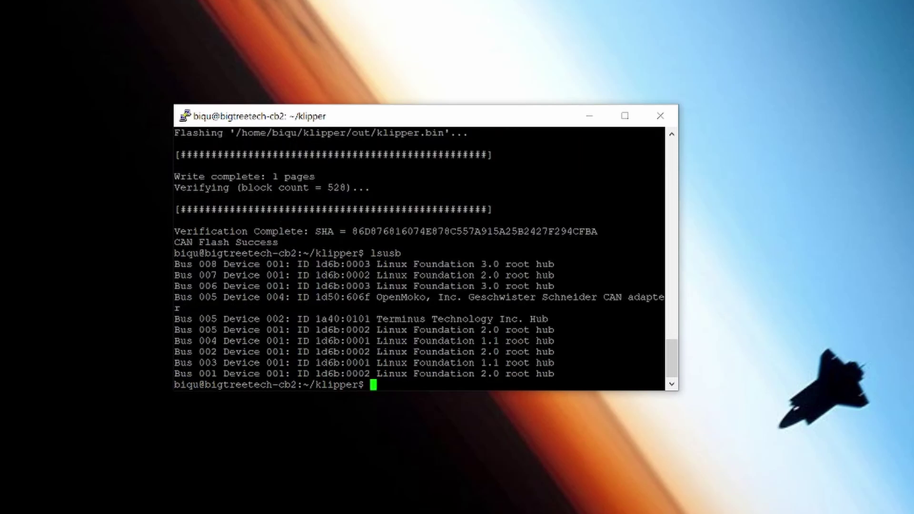
pyautogui.moveTo(377, 297); pyautogui.dragTo(664, 297)
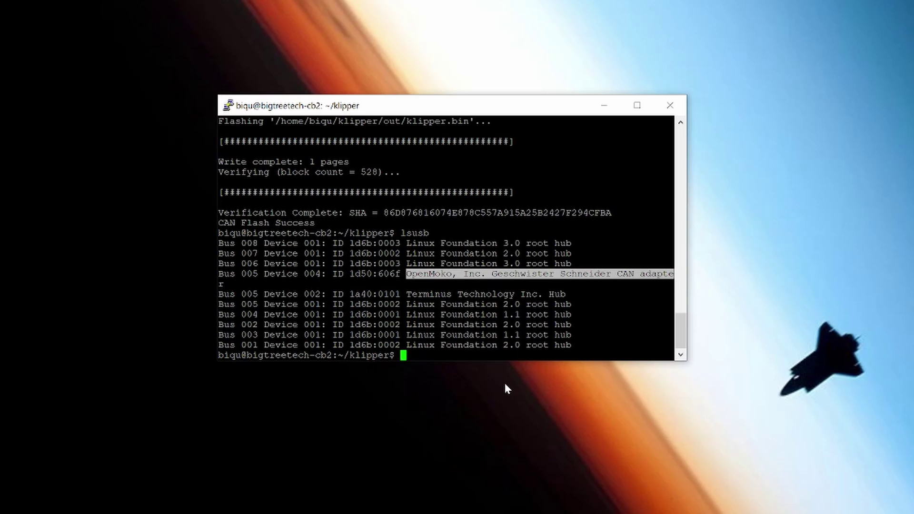
pyautogui.write('cd ..')
pyautogui.press('Return')
pyautogui.write('clear')
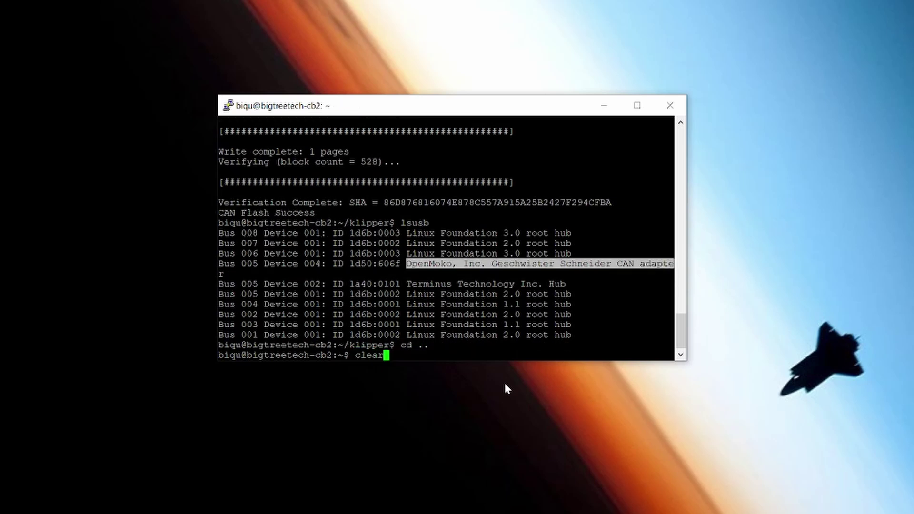
pyautogui.press('Return')
pyautogui.write('sudo na')
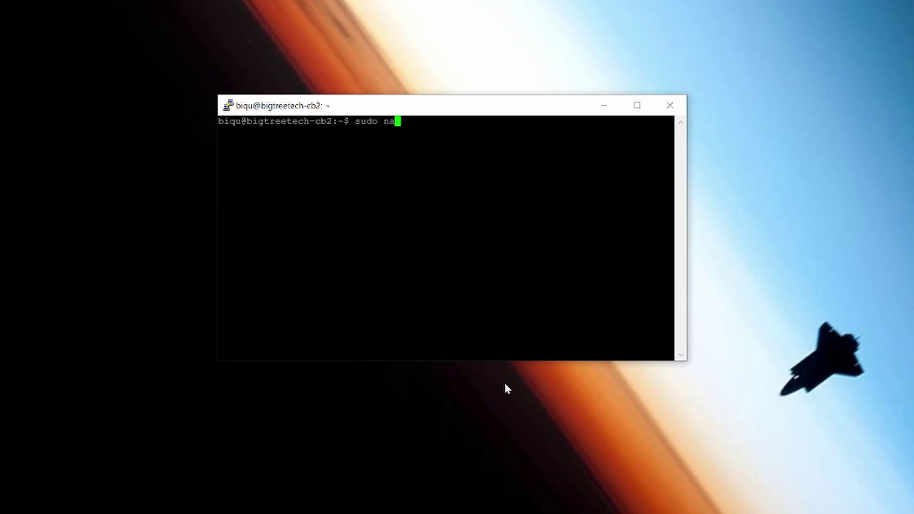
pyautogui.write('no/')
pyautogui.write('/etc/ne')
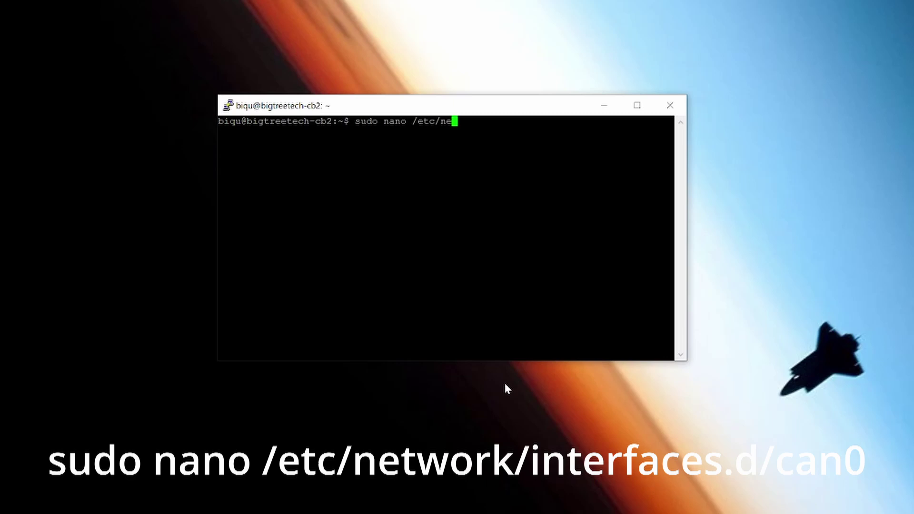
pyautogui.write('twork/interfaces.d/')
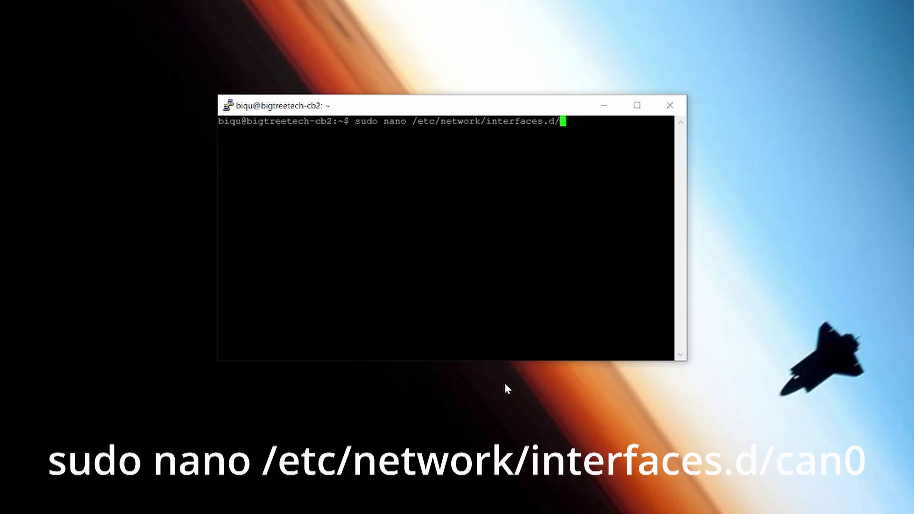
pyautogui.write('can0')
# - Review the can0 file (1000000 bitrate, txqueuelen 1024) and verify ip a shows can0 UP
pyautogui.press('Return')
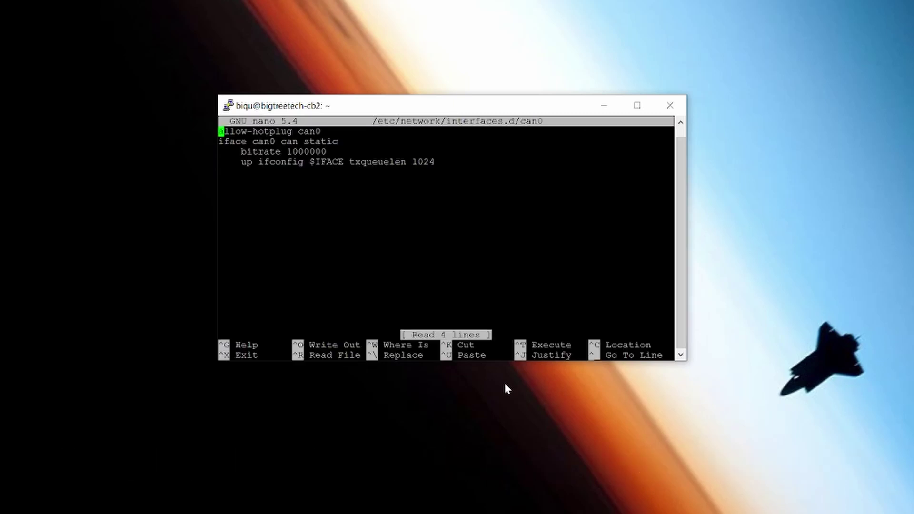
pyautogui.hotkey('ctrl', 'x')
pyautogui.write('ip a')
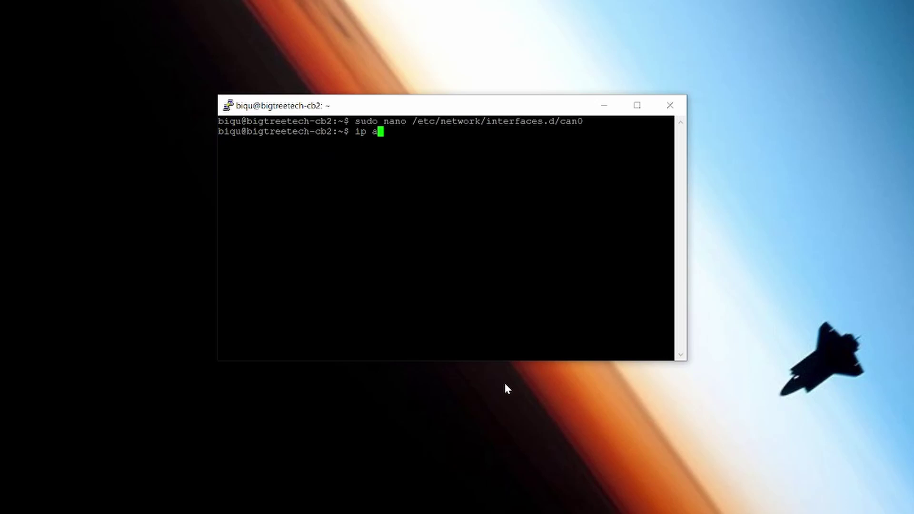
pyautogui.press('Return')
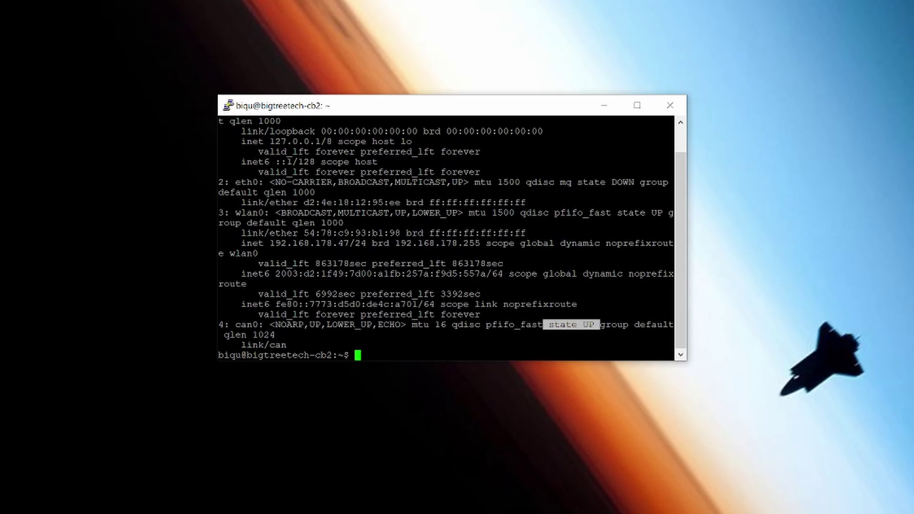
pyautogui.write('sudo ')
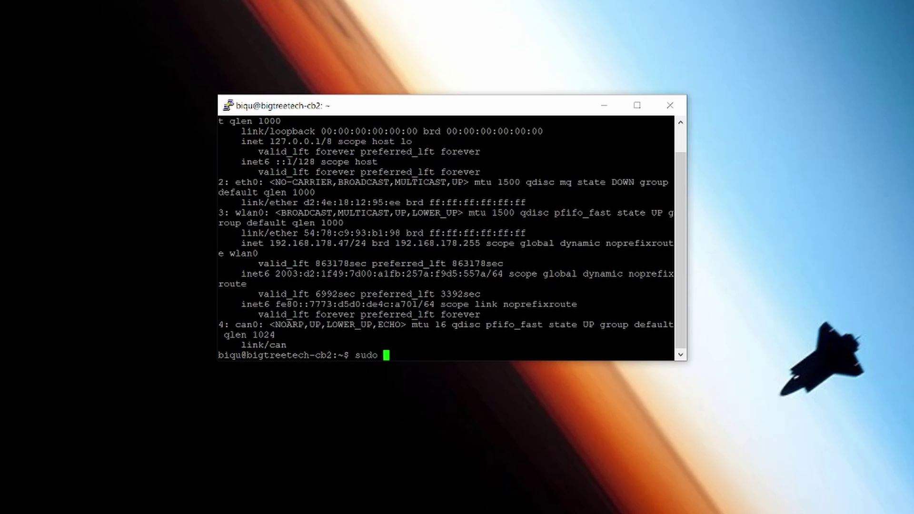
pyautogui.write('systemctl ')
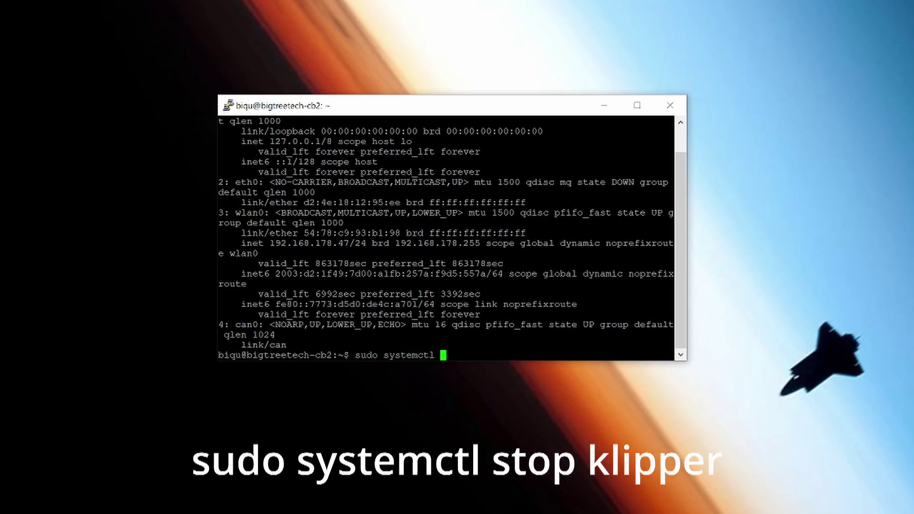
pyautogui.write('stop klipper')
# - Stop Klipper, query can0, and select the found UUID 59d189c14a77
pyautogui.press('Return')
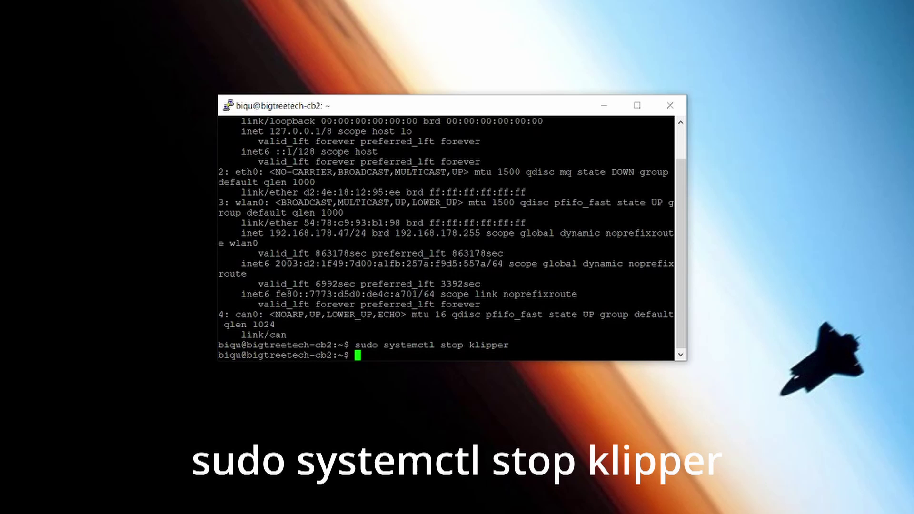
pyautogui.write('~/klippy-env/bin')
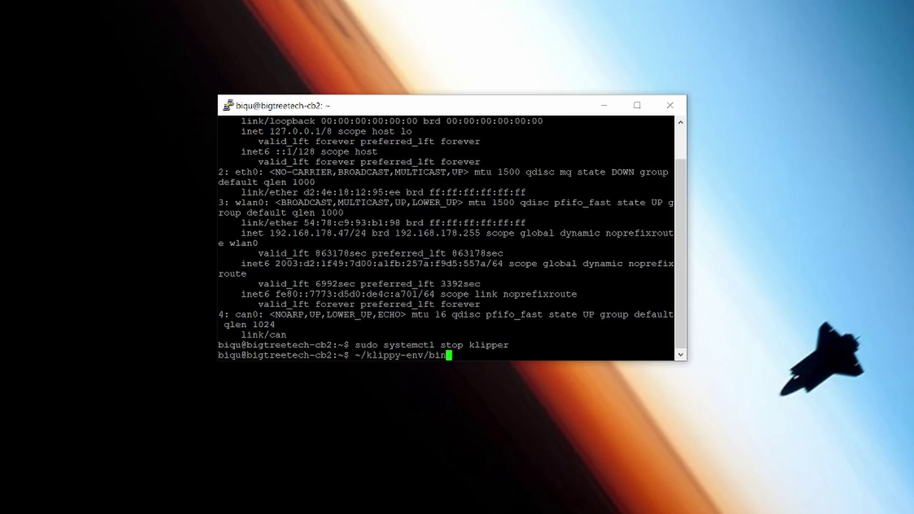
pyautogui.write('/python ~/klipper/scripts/canbus_query.py can0')
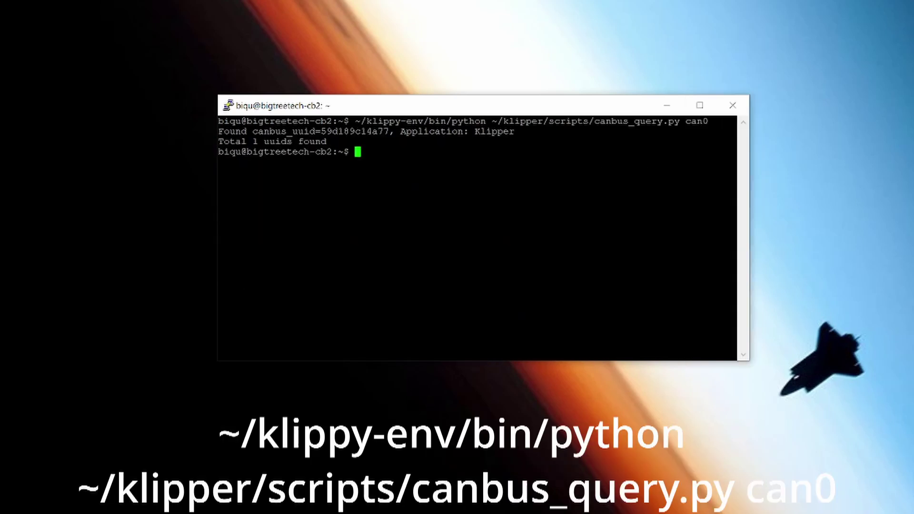
pyautogui.moveTo(321, 132); pyautogui.dragTo(390, 131)
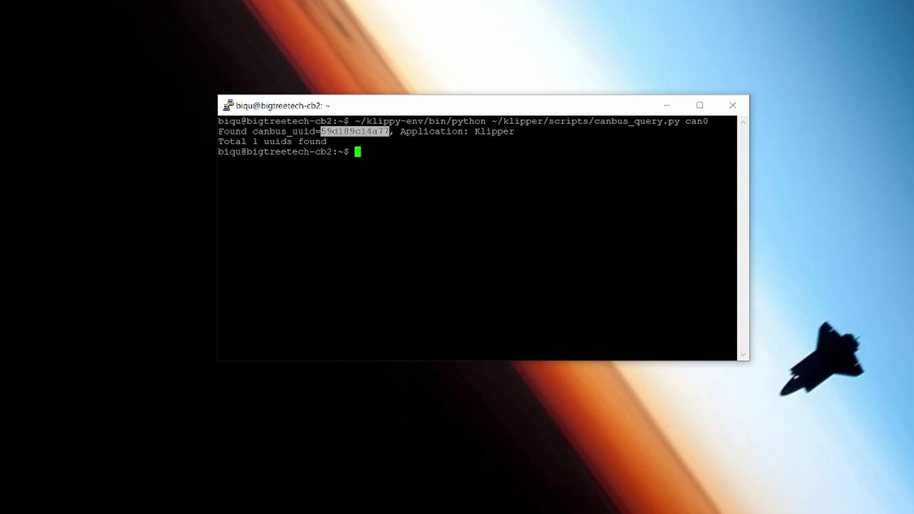
pyautogui.write('sudo syste')
pyautogui.write('mctl start kl')
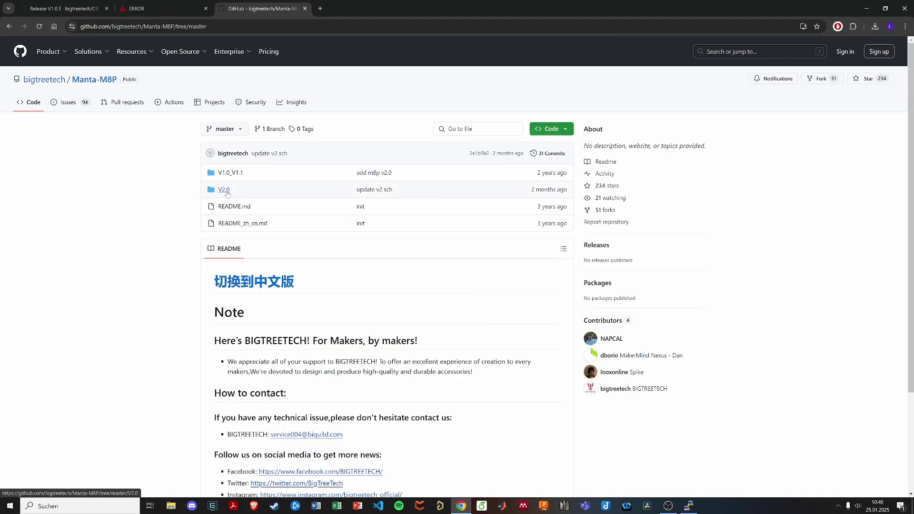
# - Download generic-bigtreetech-manta-m8p-V2_0.cfg from V2.0 > Firmware, keeping the blocked download
pyautogui.click(226, 191)
pyautogui.click(169, 223)
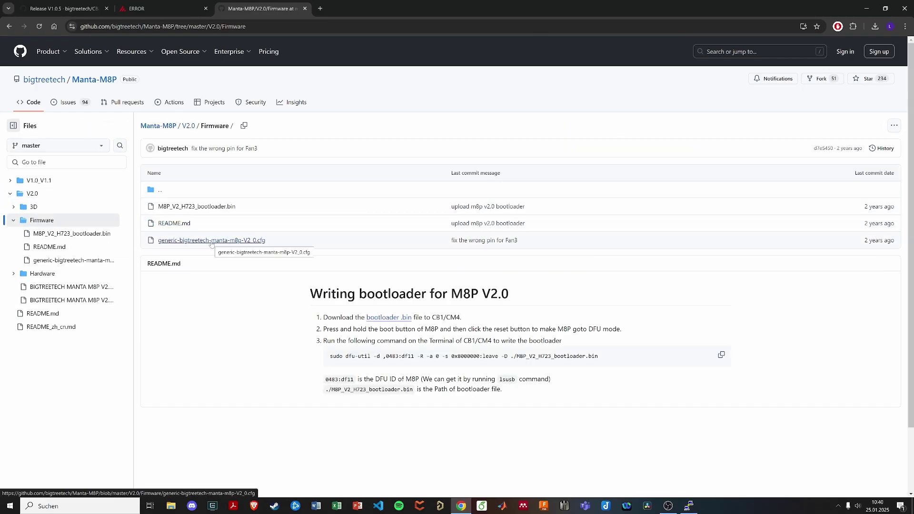
pyautogui.click(221, 240)
pyautogui.click(851, 173)
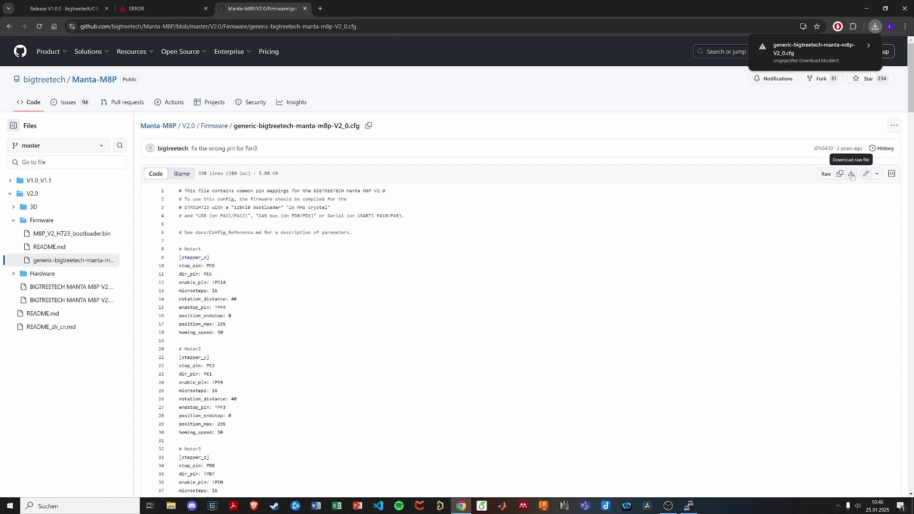
pyautogui.click(857, 57)
pyautogui.click(822, 104)
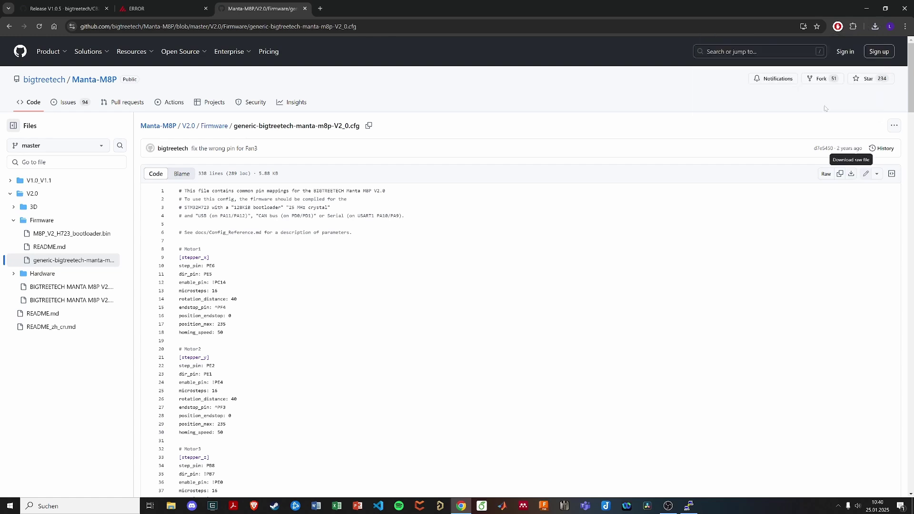
pyautogui.click(875, 27)
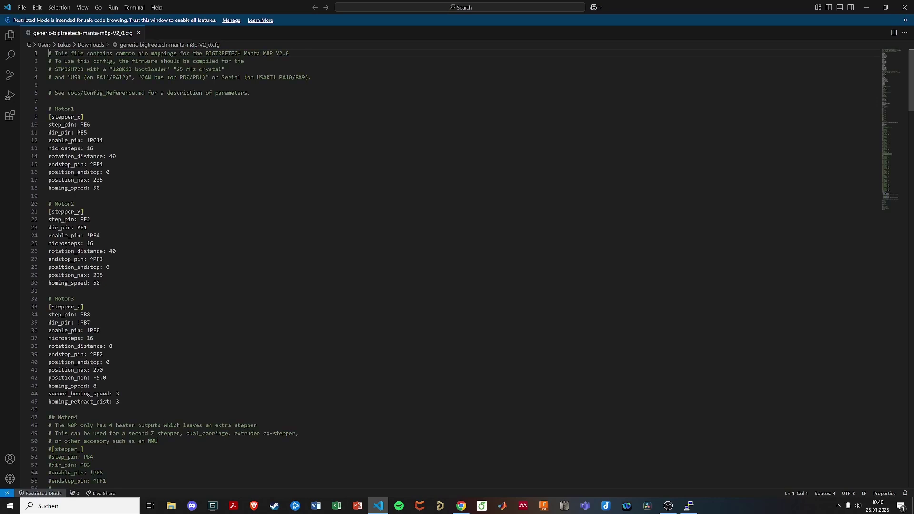
# - Add an [include mainsail.cfg] line below the header comments
pyautogui.press('Down')
pyautogui.press('Down')
pyautogui.press('Down')
pyautogui.press('End')
pyautogui.press('Return')
pyautogui.press('Return')
pyautogui.write('[')
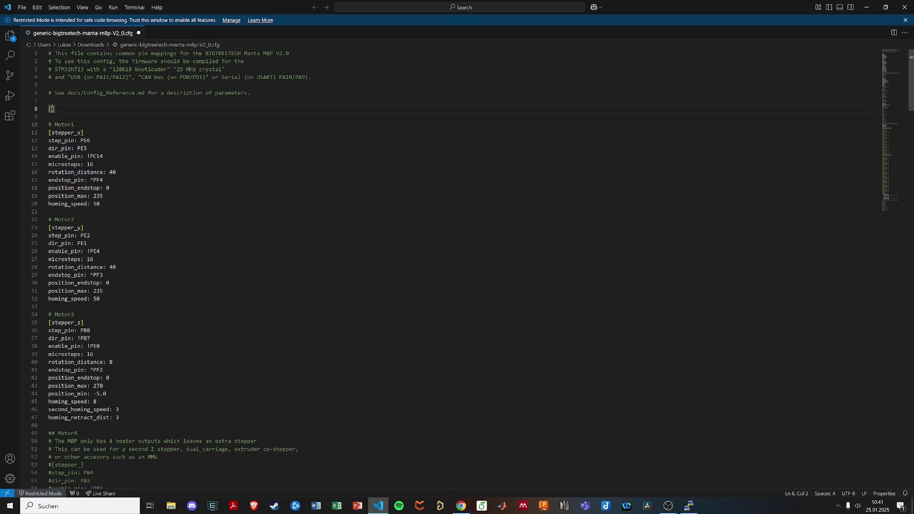
pyautogui.write('include m')
pyautogui.write('ainsail.c')
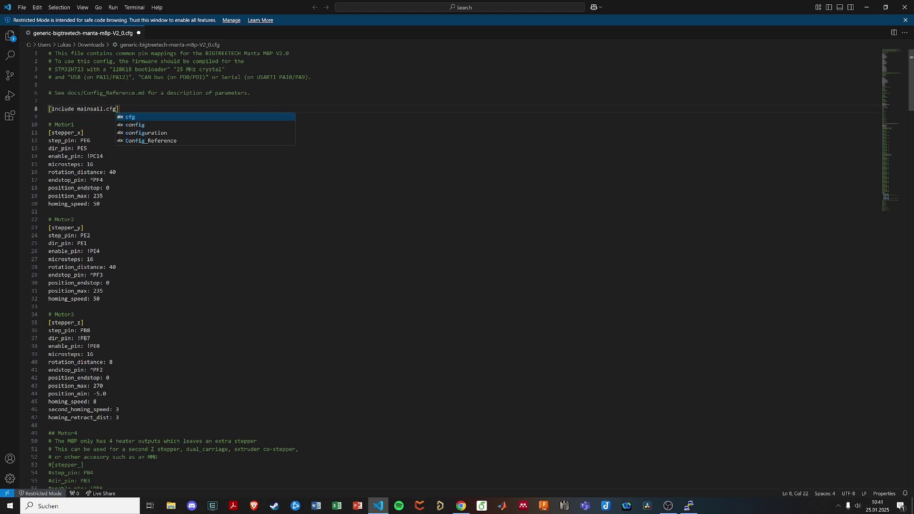
pyautogui.write('fg')
pyautogui.press('Escape')
pyautogui.press('Down')
pyautogui.press('Down')
pyautogui.press('Down')
pyautogui.scroll(-10, 458, 264)
pyautogui.scroll(-10, 457, 264)
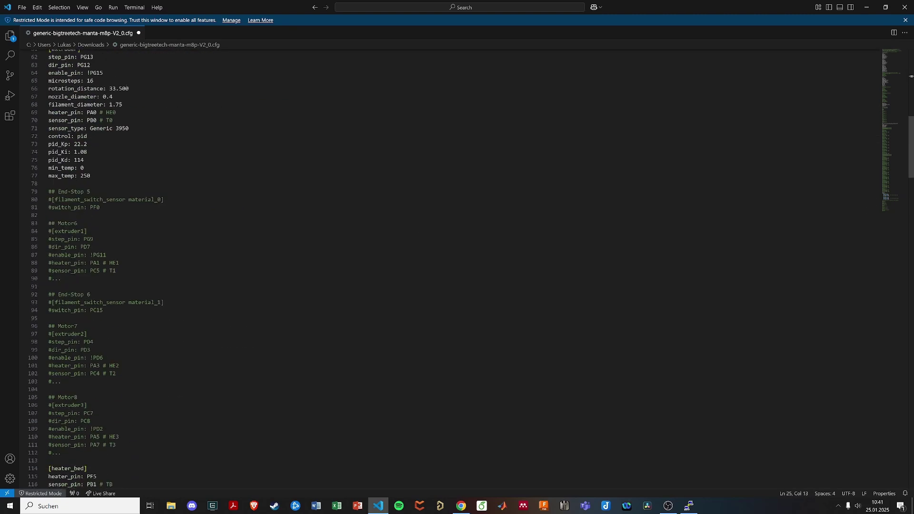
pyautogui.scroll(-10, 457, 264)
pyautogui.scroll(-10, 457, 264)
# - Comment out the [mcu] serial line and add canbus_uuid: 59d189c14a77
pyautogui.doubleClick(58, 330)
pyautogui.moveTo(57, 330); pyautogui.dragTo(48, 323)
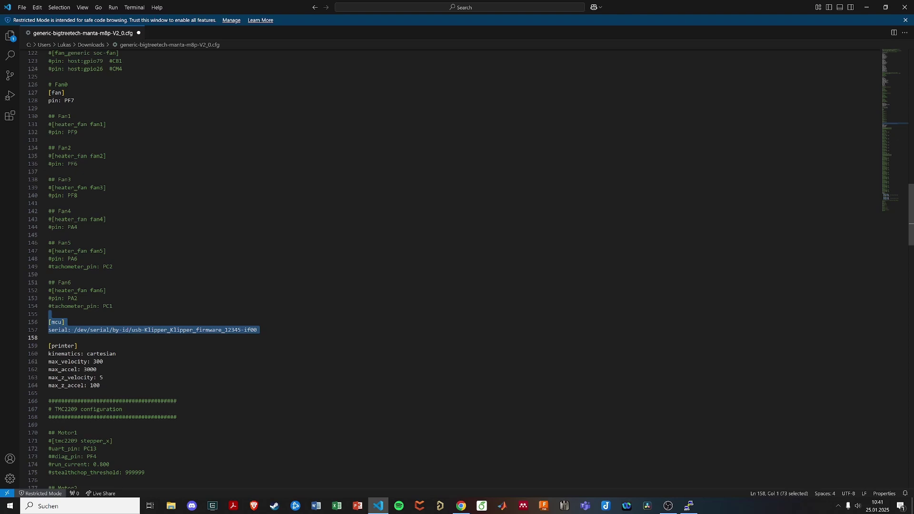
pyautogui.click(53, 330)
pyautogui.hotkey('ctrl', '/')
pyautogui.press('End')
pyautogui.press('Return')
pyautogui.write('ca')
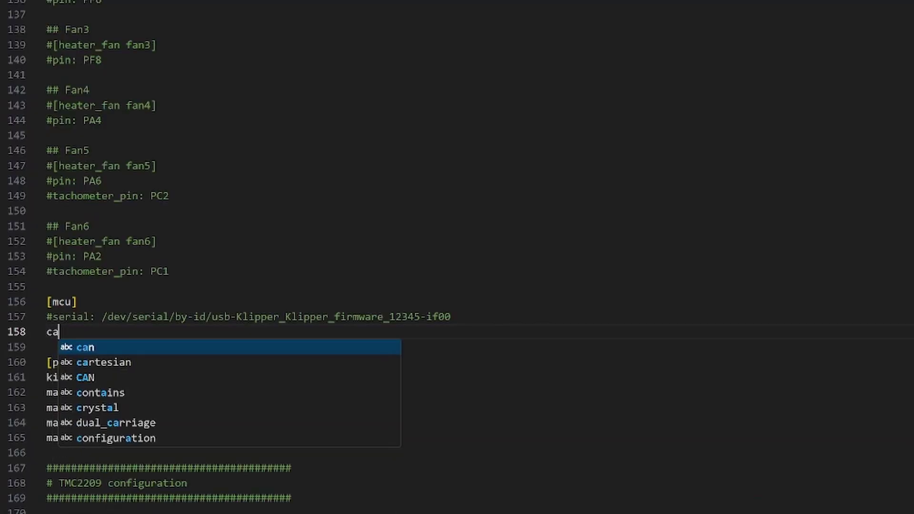
pyautogui.write('nbus_uuid')
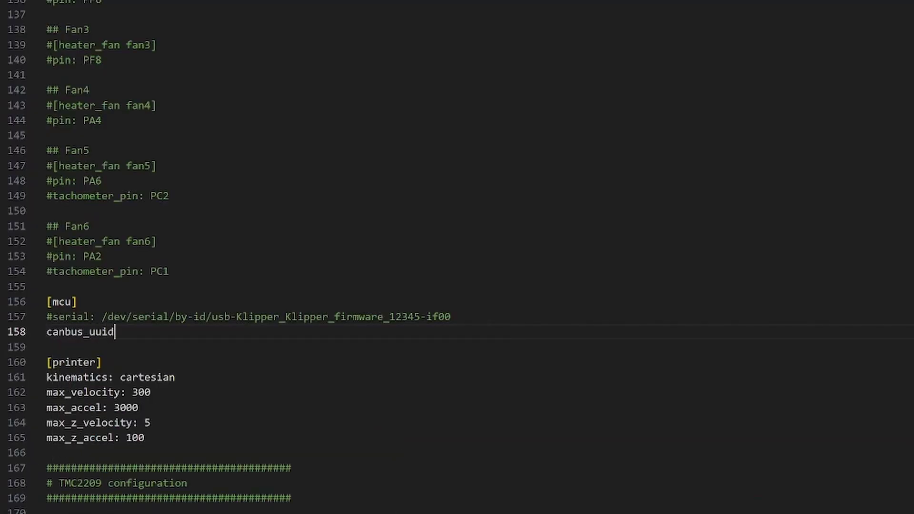
pyautogui.write(':5')
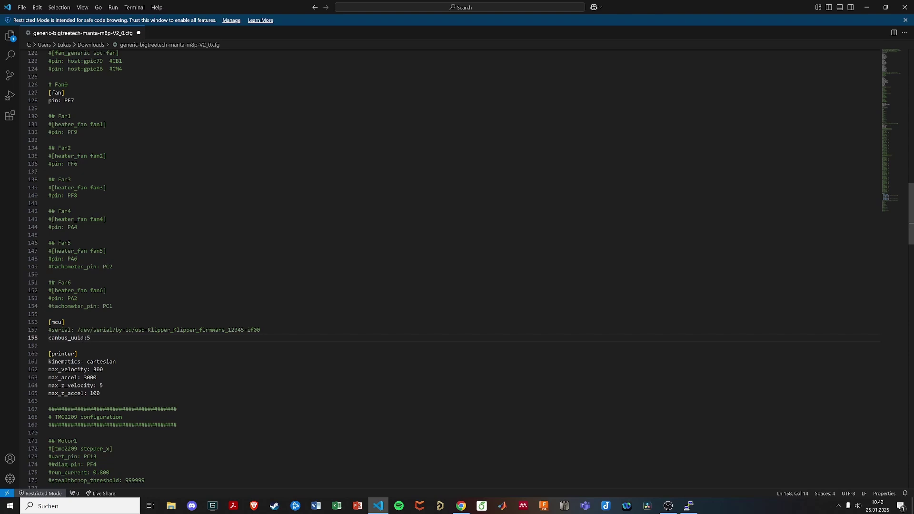
pyautogui.write('9d189c14a77')
# - Save the config as printer.cfg
pyautogui.click(22, 7)
pyautogui.click(50, 158)
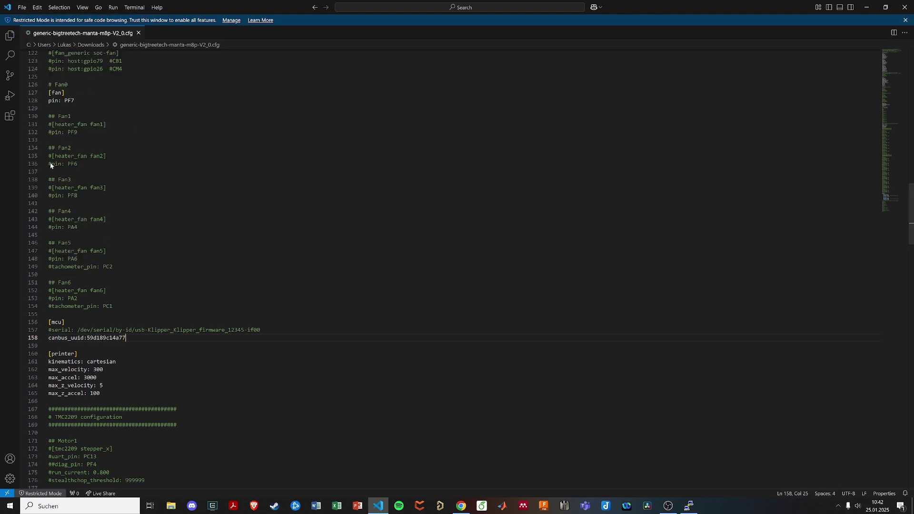
pyautogui.write('printer')
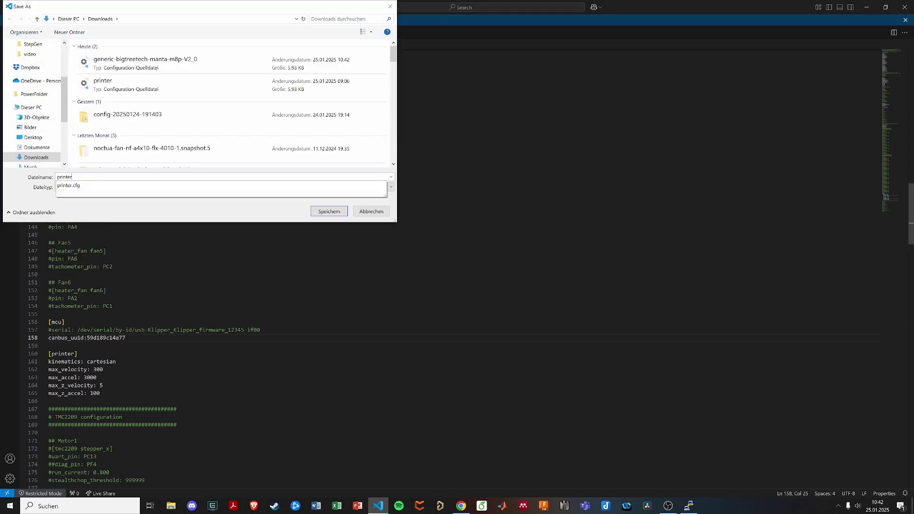
pyautogui.press('Return')
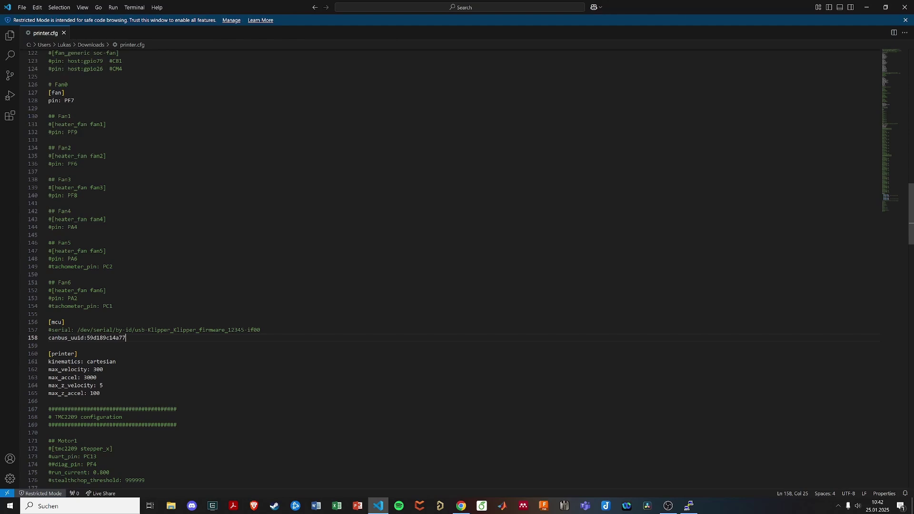
# - Upload printer.cfg to Mainsail's Config Files
pyautogui.click(461, 506)
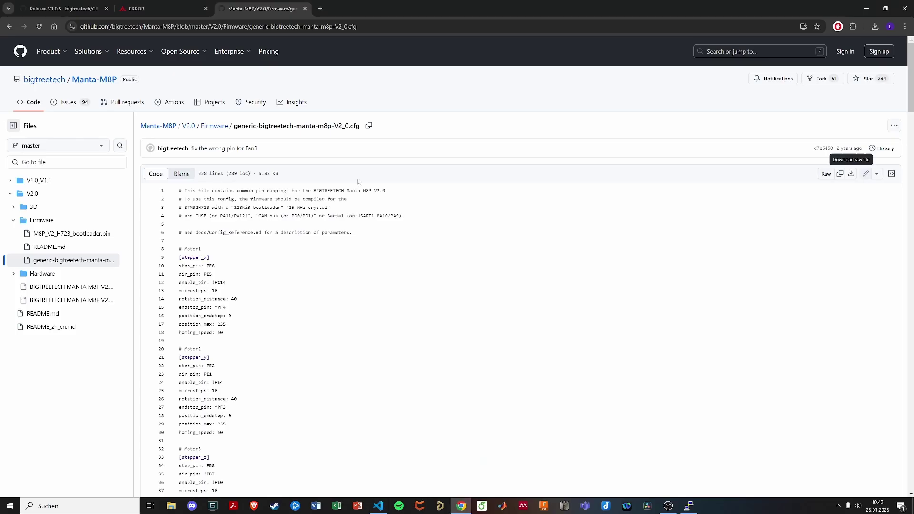
pyautogui.click(160, 8)
pyautogui.click(392, 102)
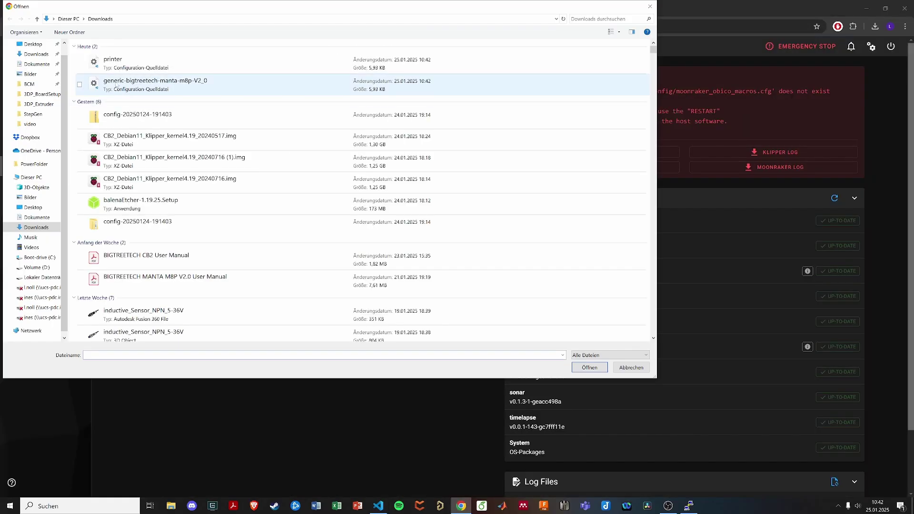
pyautogui.click(114, 63)
pyautogui.click(586, 367)
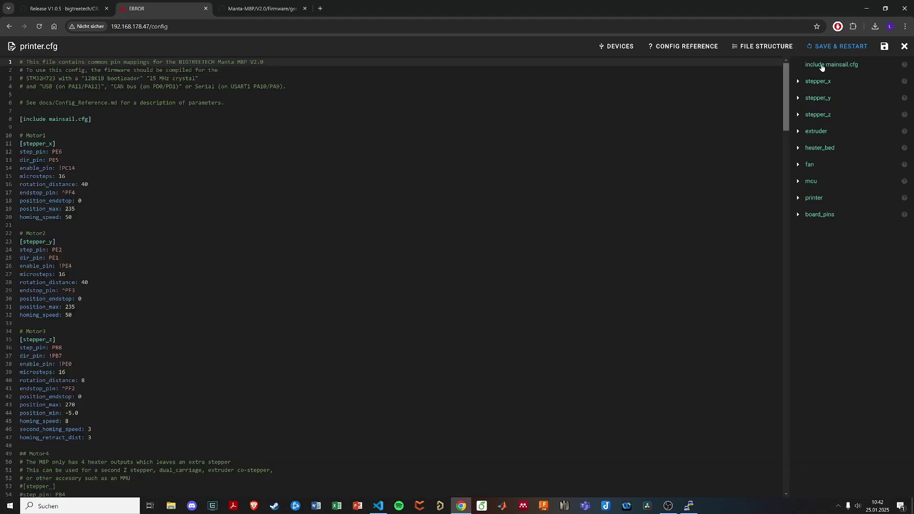
# - Save & Restart Klipper with the new printer.cfg and review the resulting status message
pyautogui.click(846, 48)
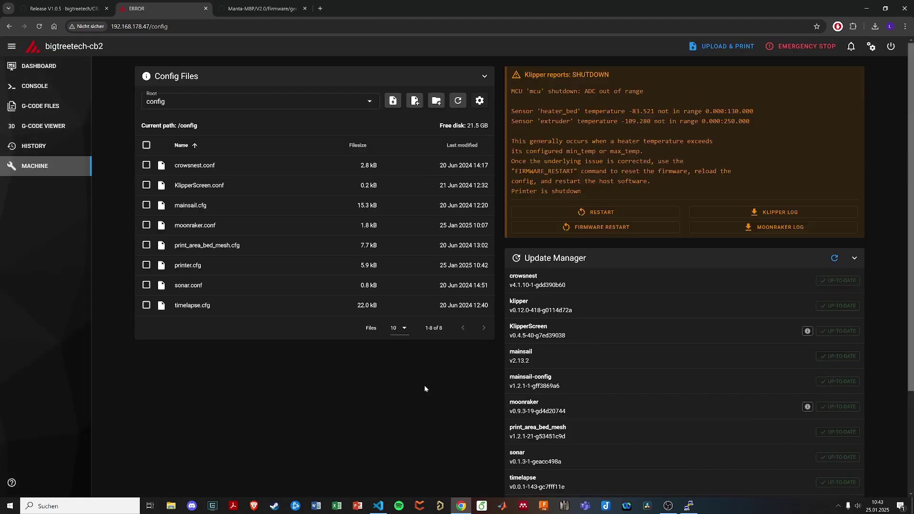
pyautogui.moveTo(557, 131); pyautogui.dragTo(589, 192)
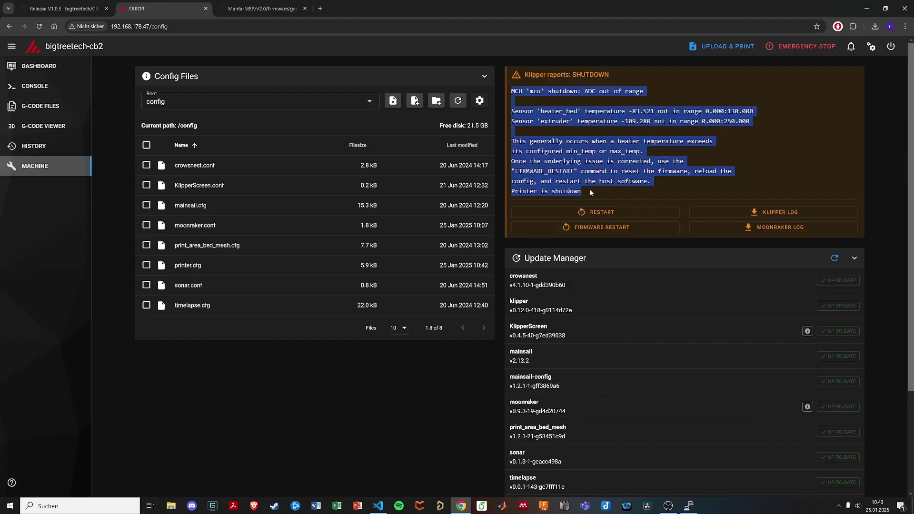
pyautogui.click(410, 379)
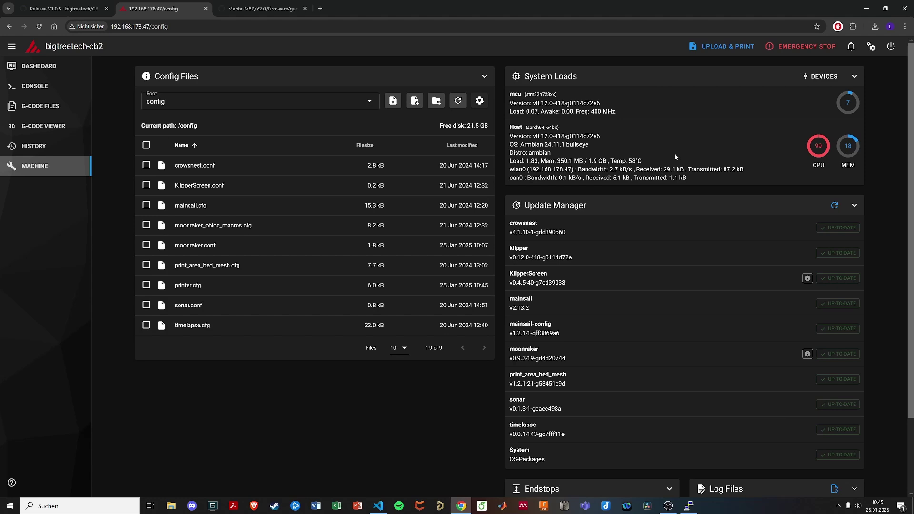
# - Open the Mainsail Dashboard to see live extruder and heater bed temperatures
pyautogui.click(39, 71)
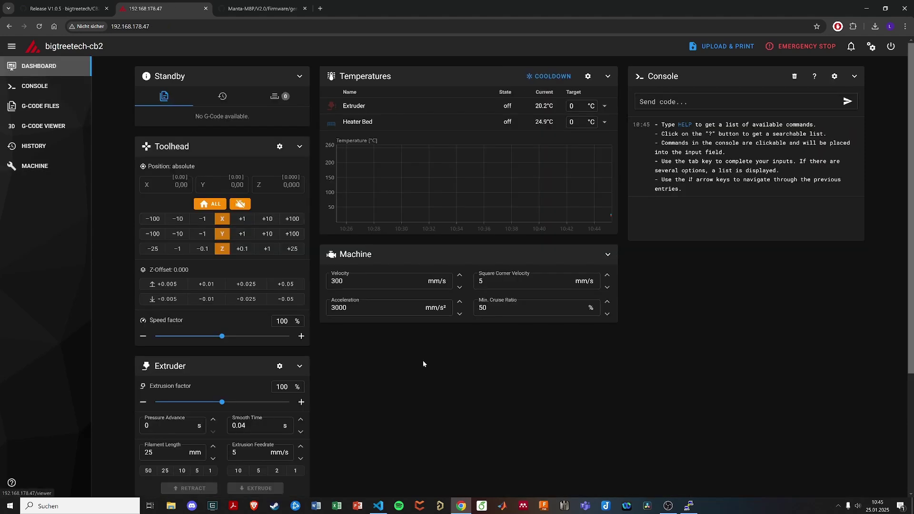